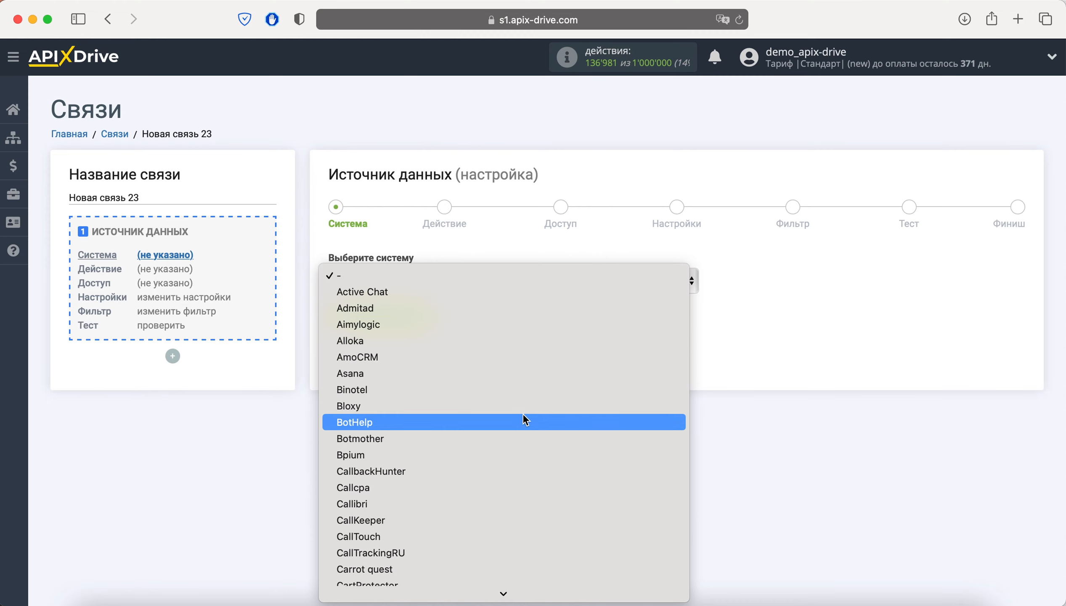
Select ВКонтакте as the source system and continue to the Action step.
scroll(524, 420, down, 10)
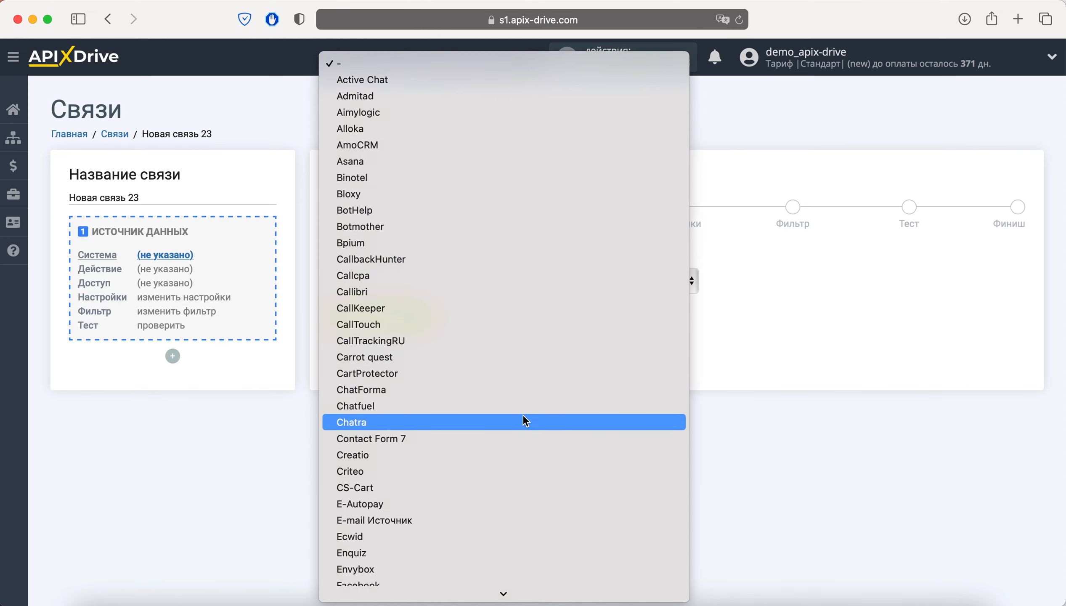
scroll(522, 415, down, 15)
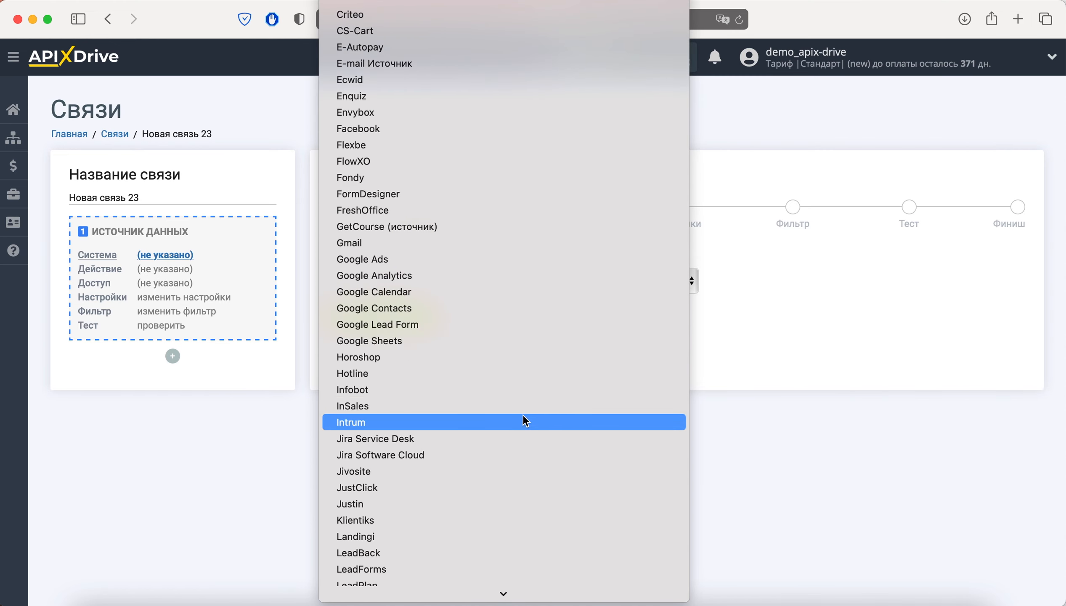
scroll(522, 415, down, 15)
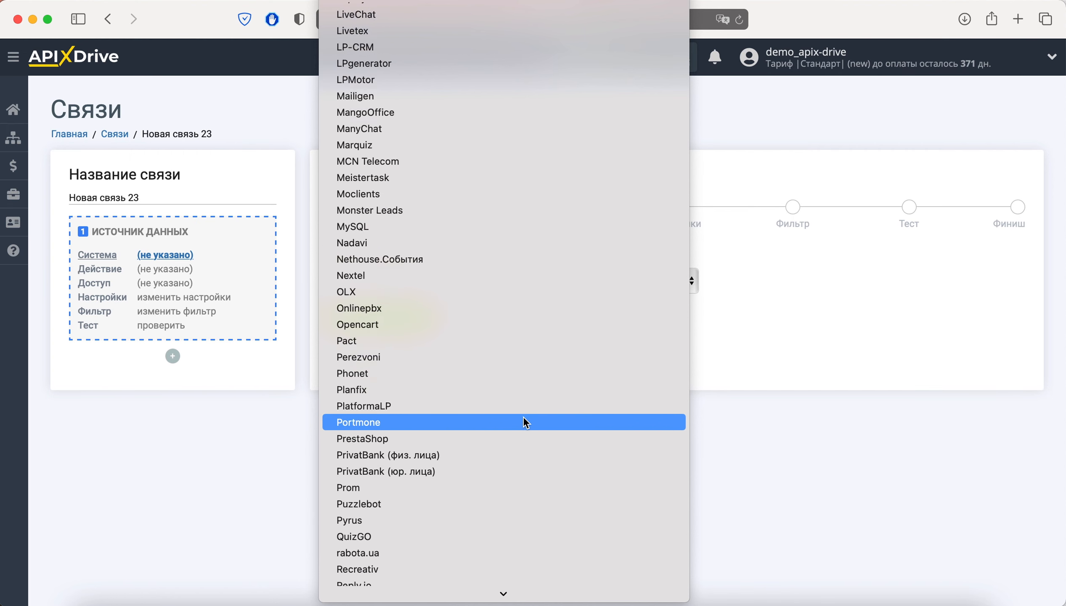
scroll(522, 416, down, 15)
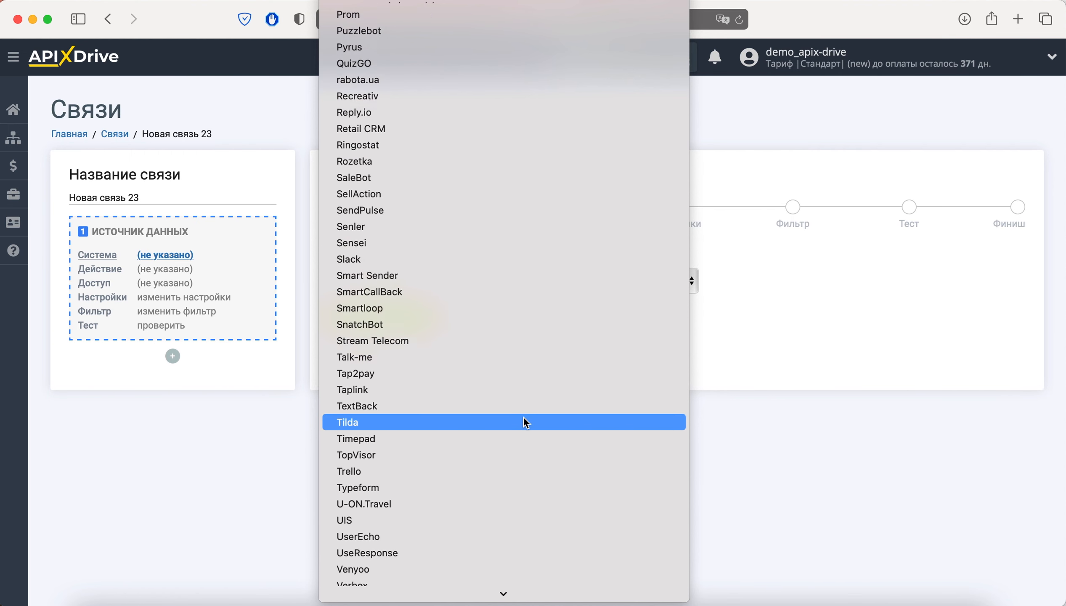
scroll(525, 422, down, 5)
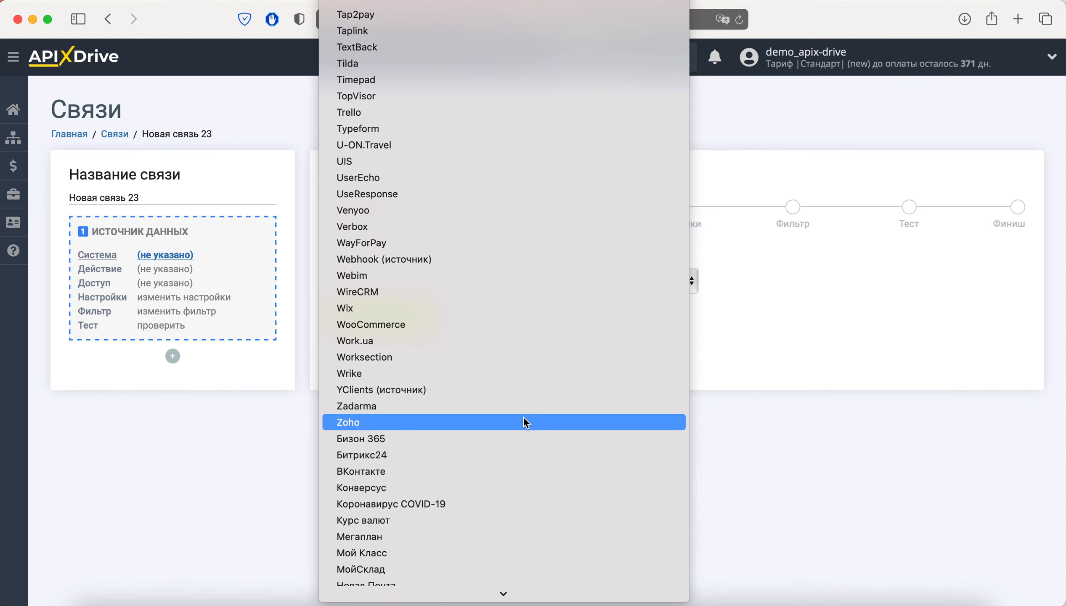
scroll(526, 422, down, 2)
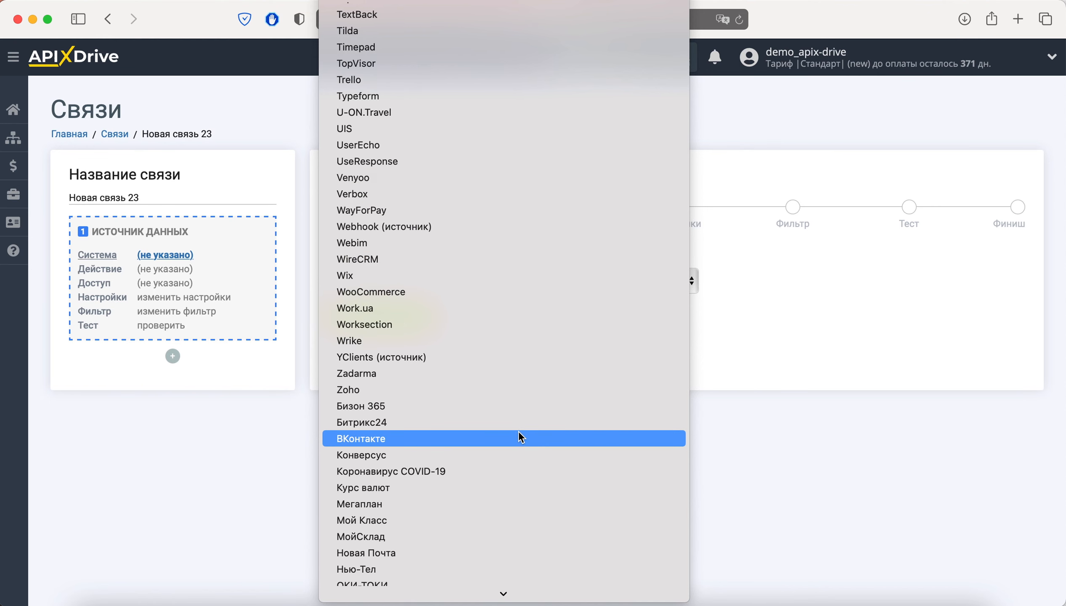
click(518, 436)
click(433, 323)
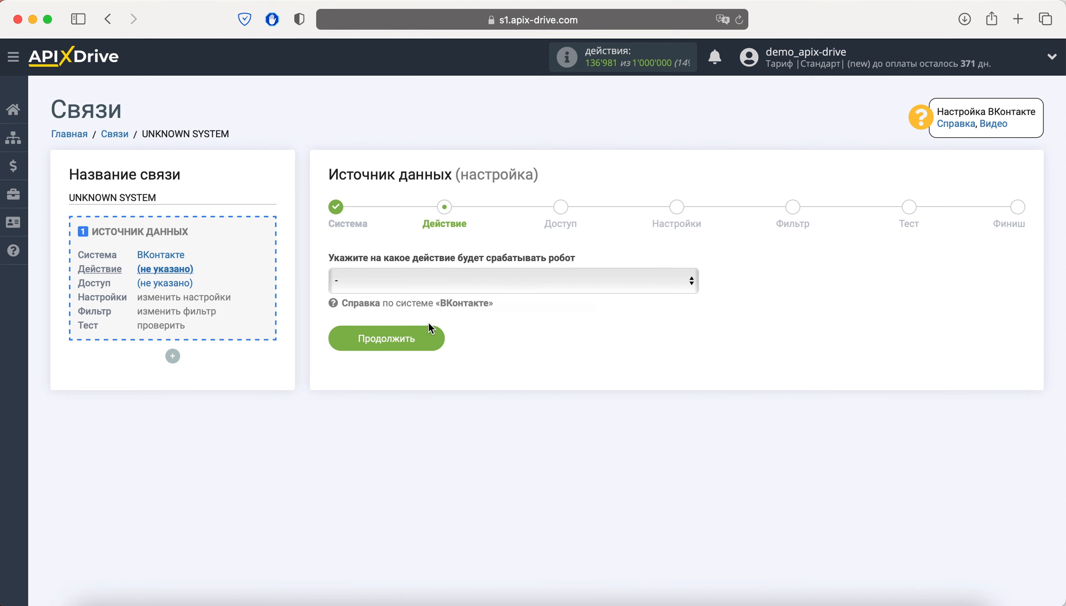
Set the VK action to «Загрузить статистику по аккаунту (по дням)» and continue to Access.
click(457, 280)
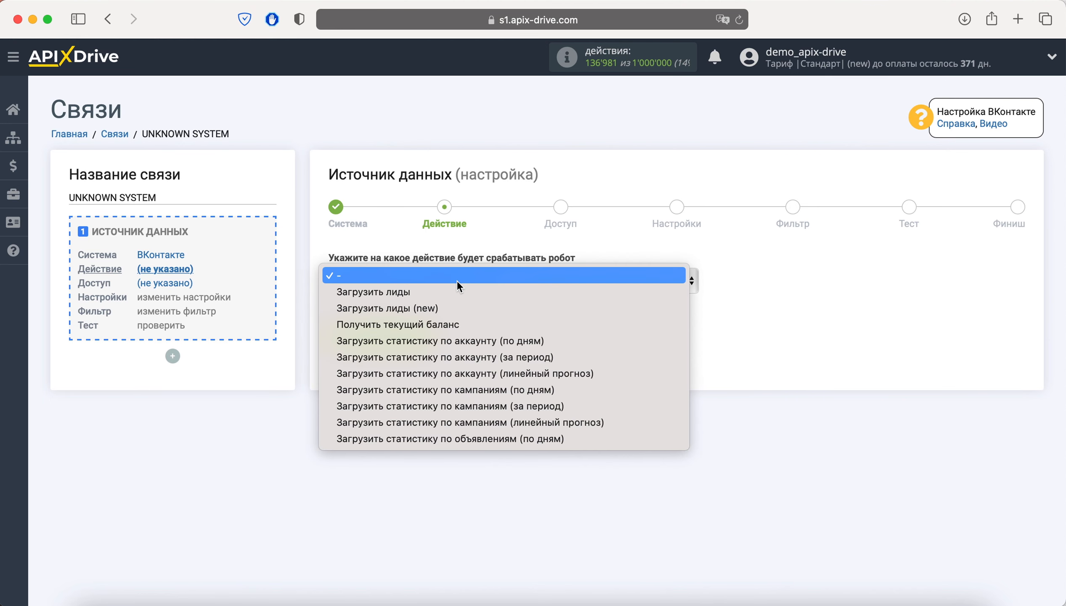
click(564, 341)
click(417, 343)
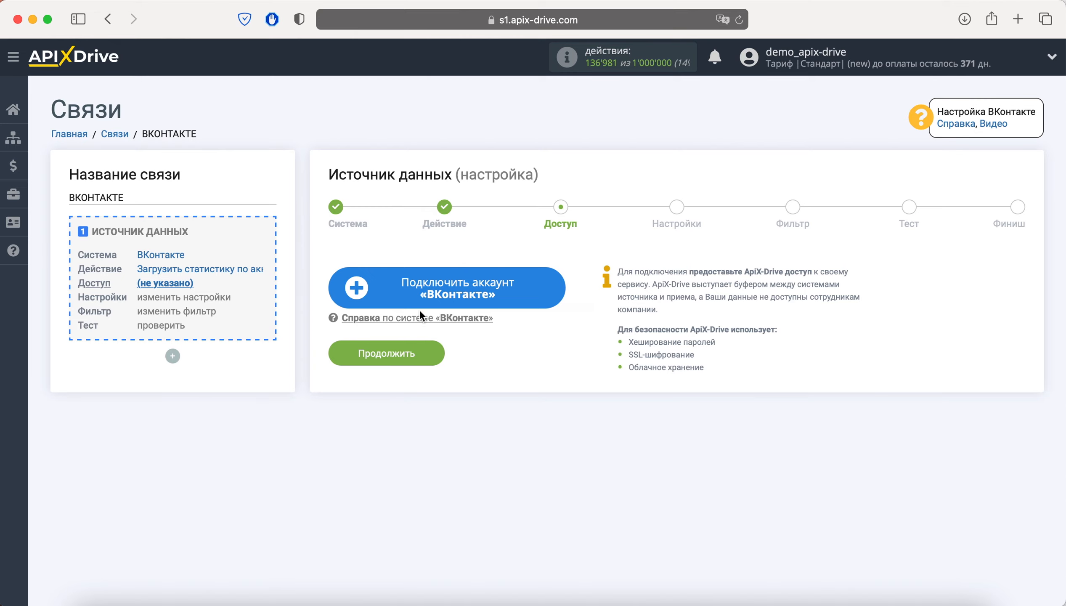
Connect a VK account by signing in with the saved credentials and granting access.
click(425, 292)
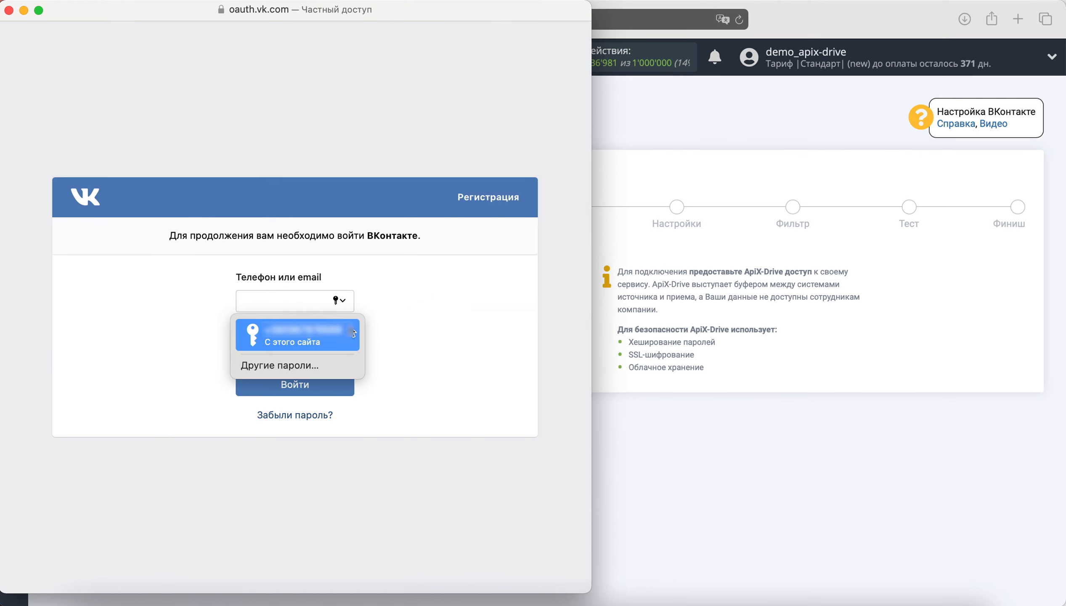
click(296, 336)
click(334, 383)
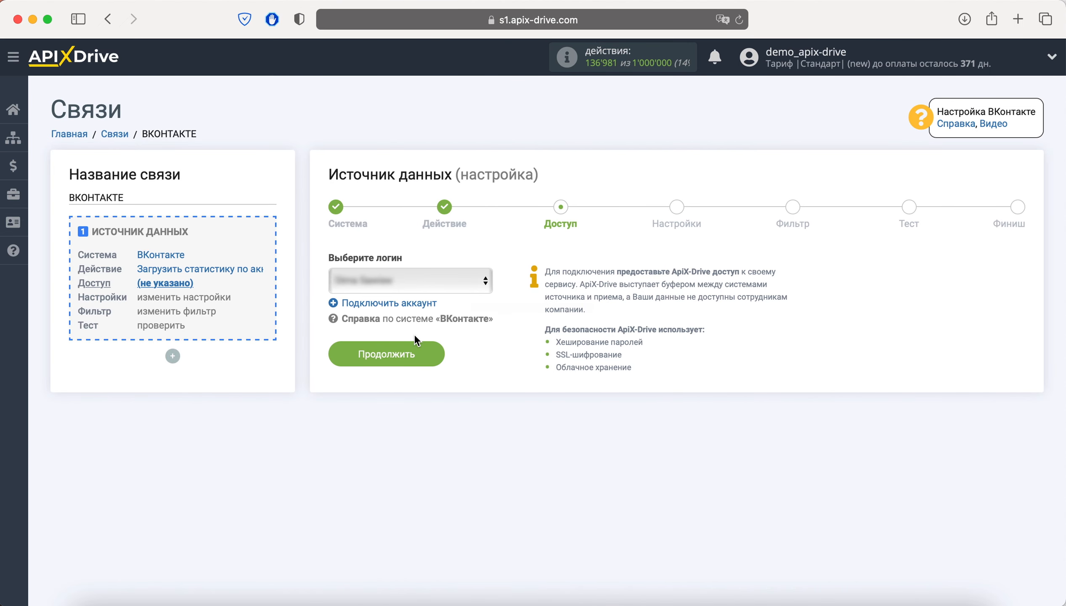
Select the connected VK login and continue to the Settings step.
click(437, 280)
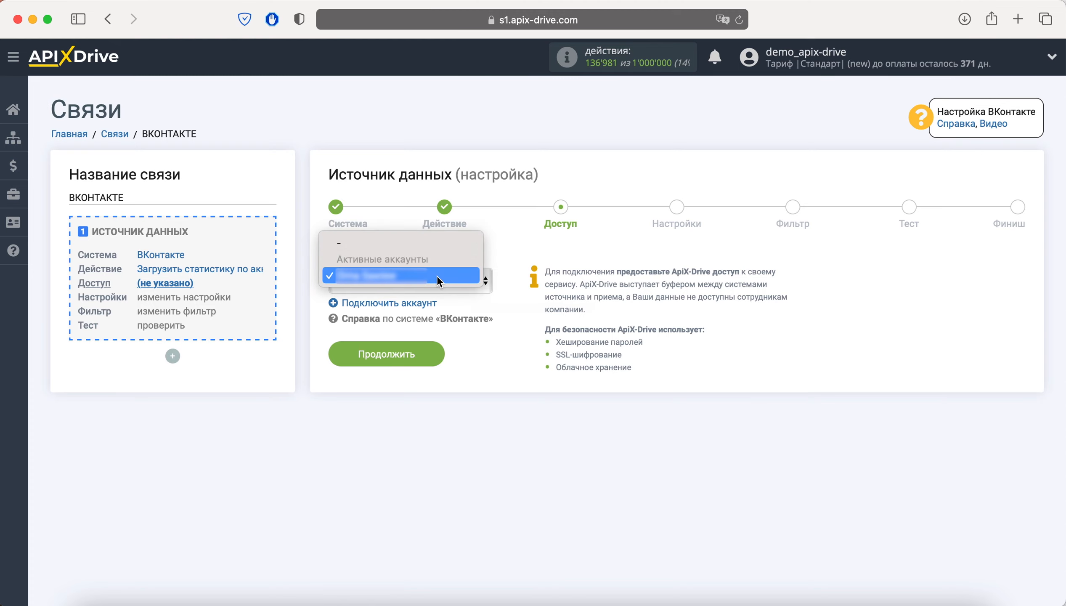
click(436, 275)
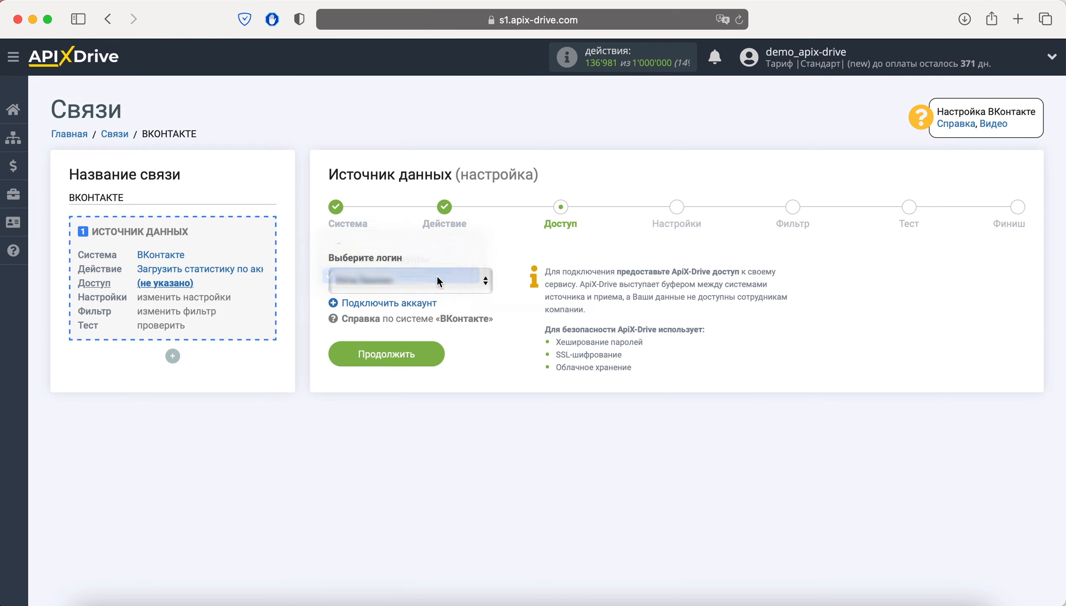
click(429, 350)
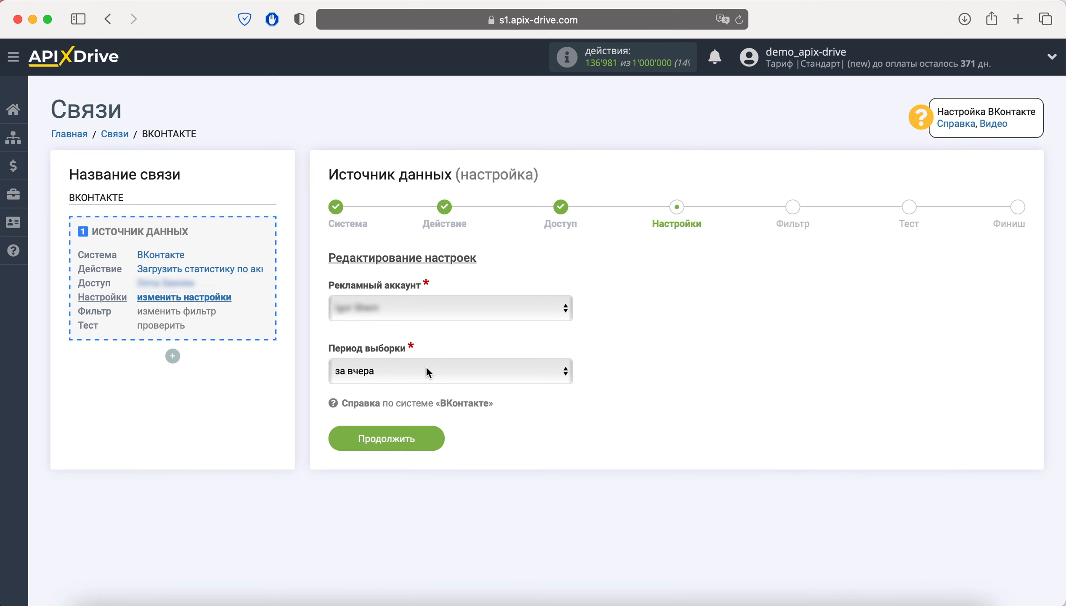
Continue past Настройки and Фильтр without a filter to view the VK test data.
click(424, 437)
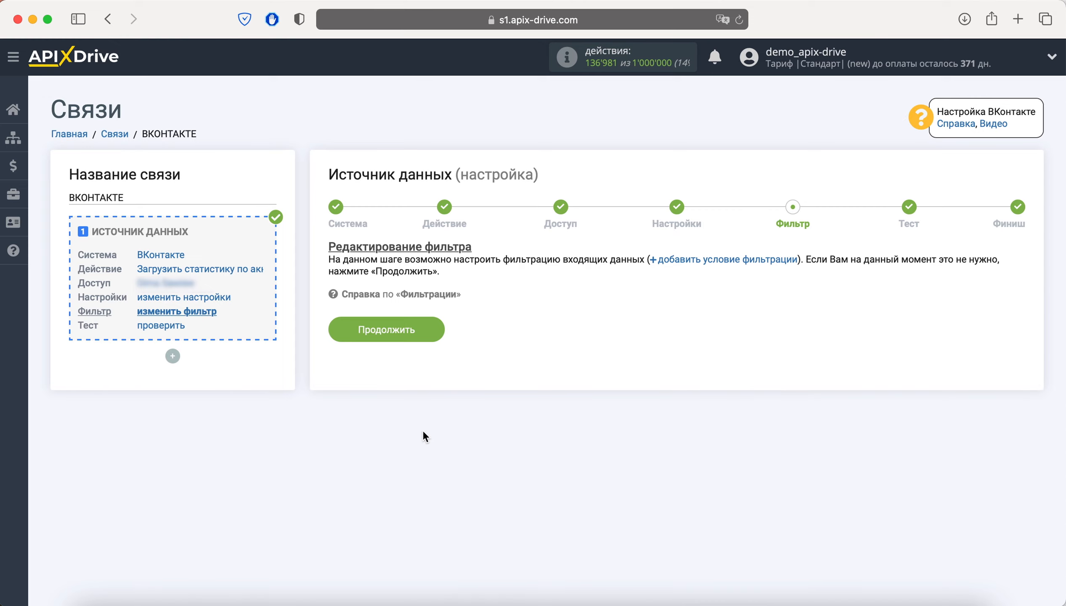
click(427, 335)
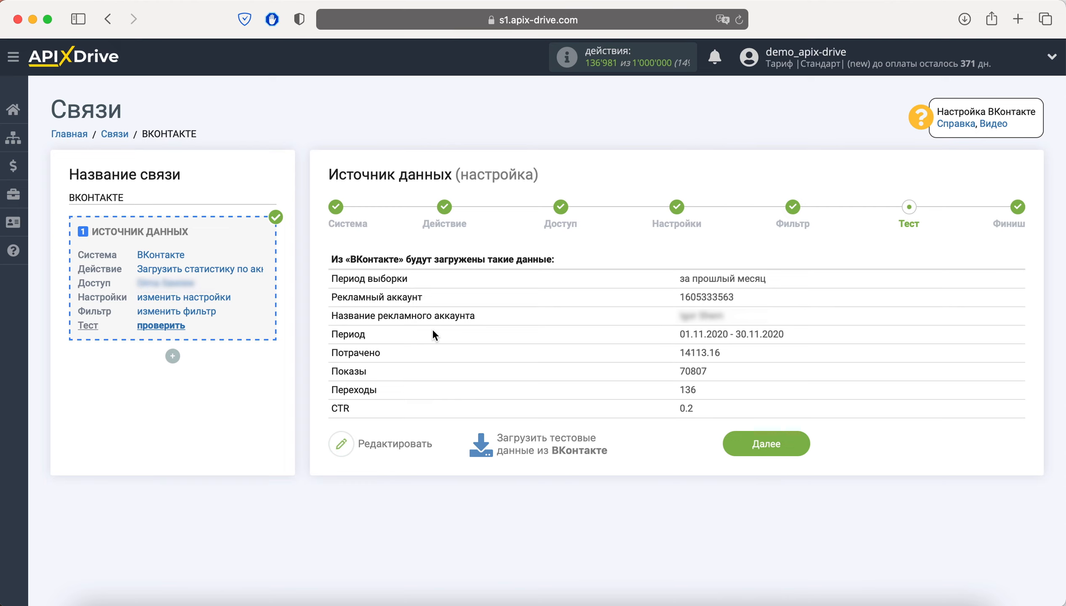
Add a Курс валют search step after the source that gets the current exchange rate.
mouse_move(173, 356)
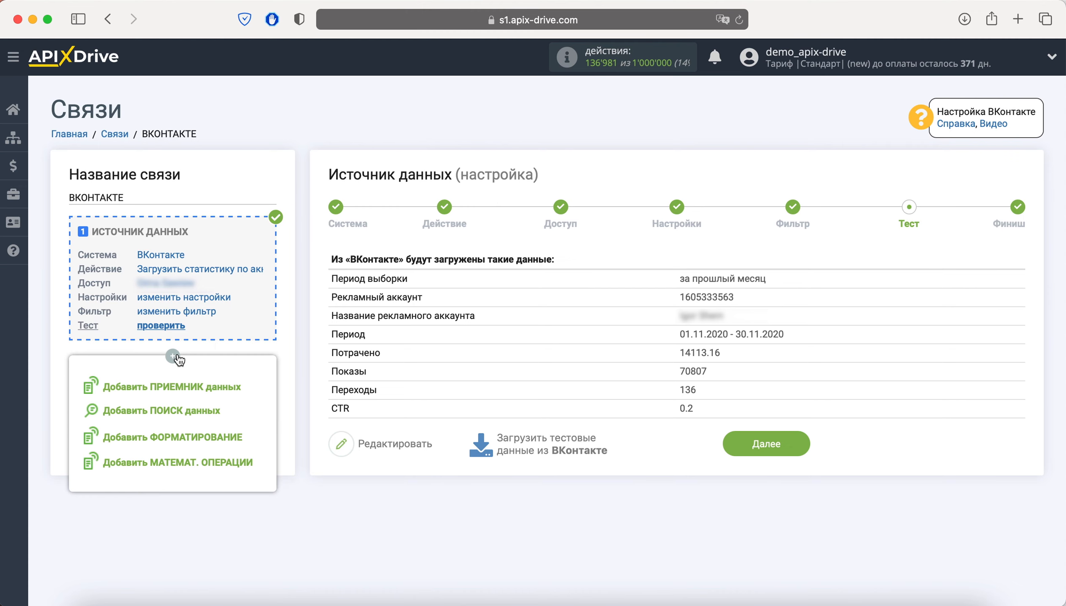
click(195, 410)
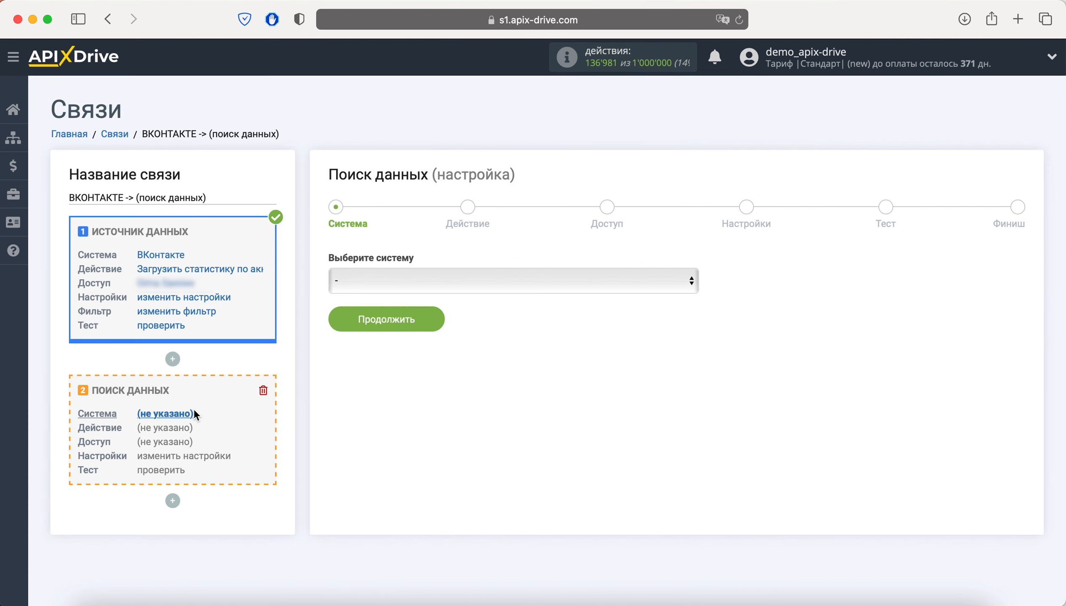
click(460, 283)
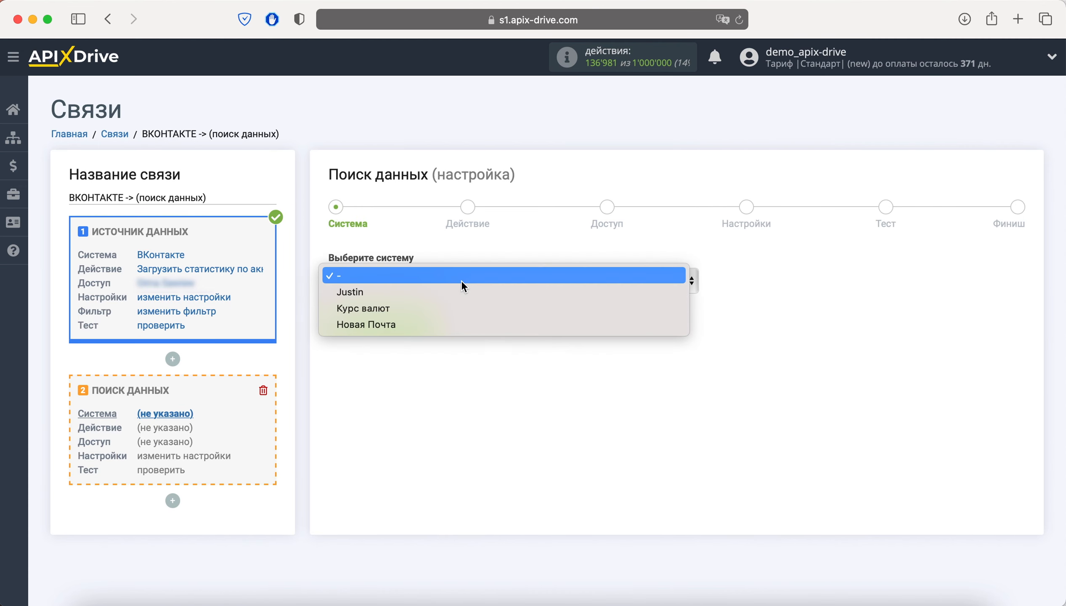
click(458, 309)
click(435, 318)
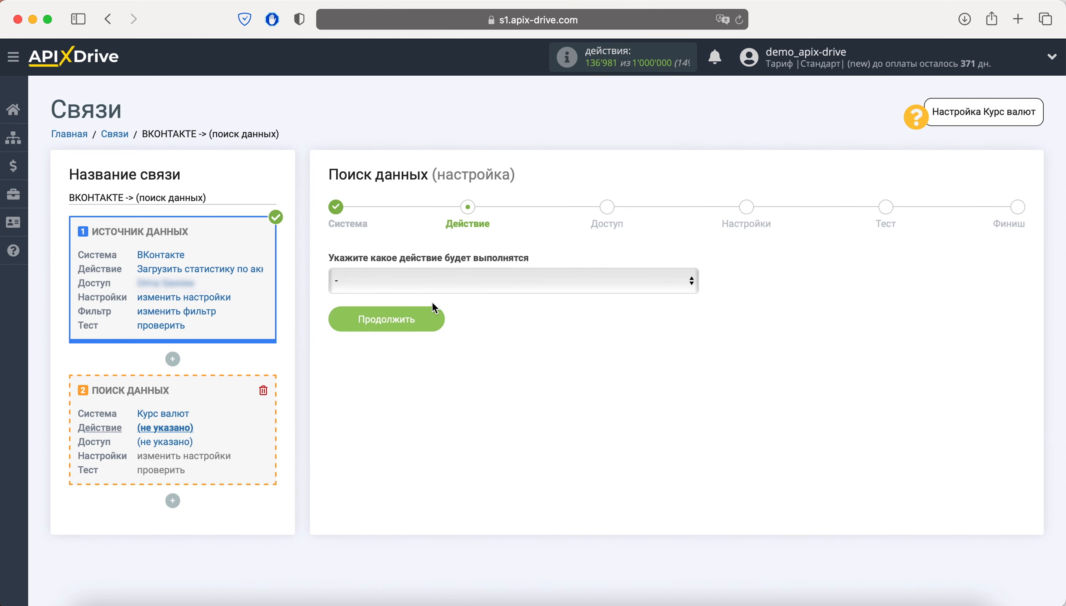
click(435, 289)
click(444, 290)
click(430, 318)
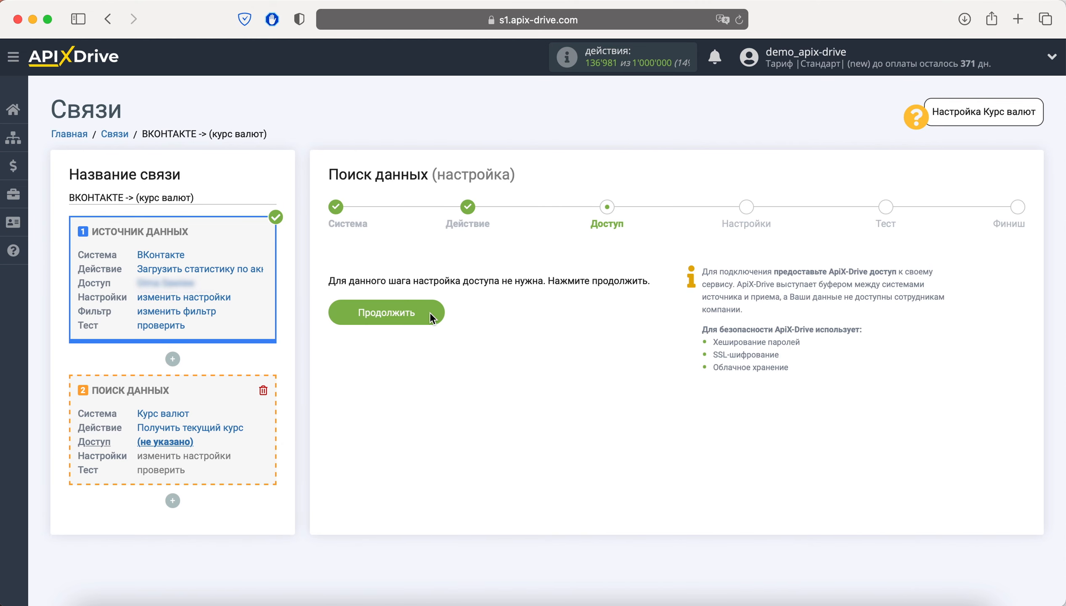
Skip access, round the rate to 2 decimal places, and go to testing.
click(431, 313)
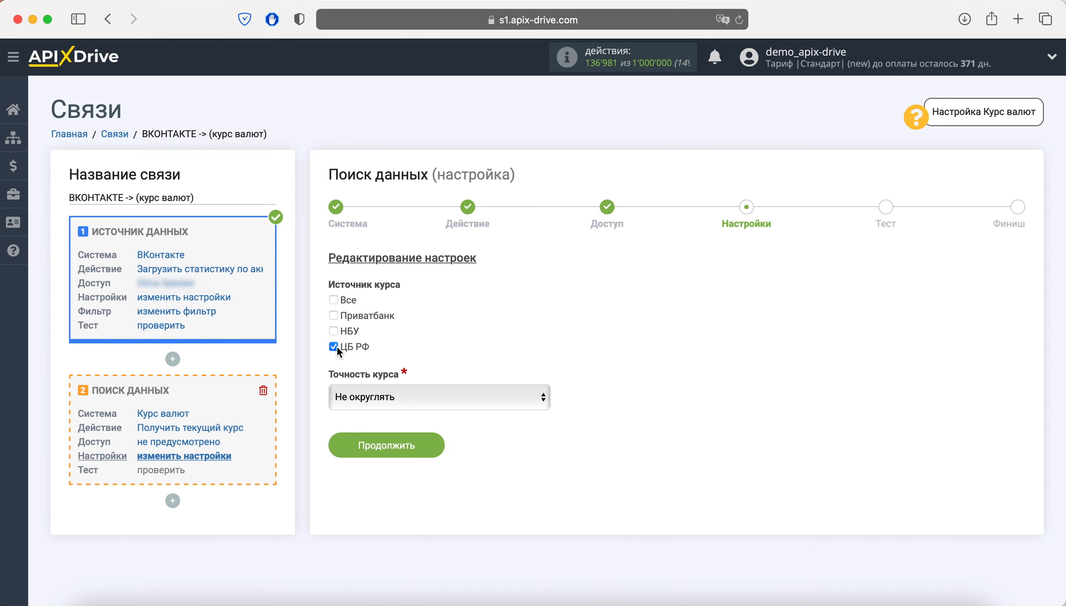
click(364, 397)
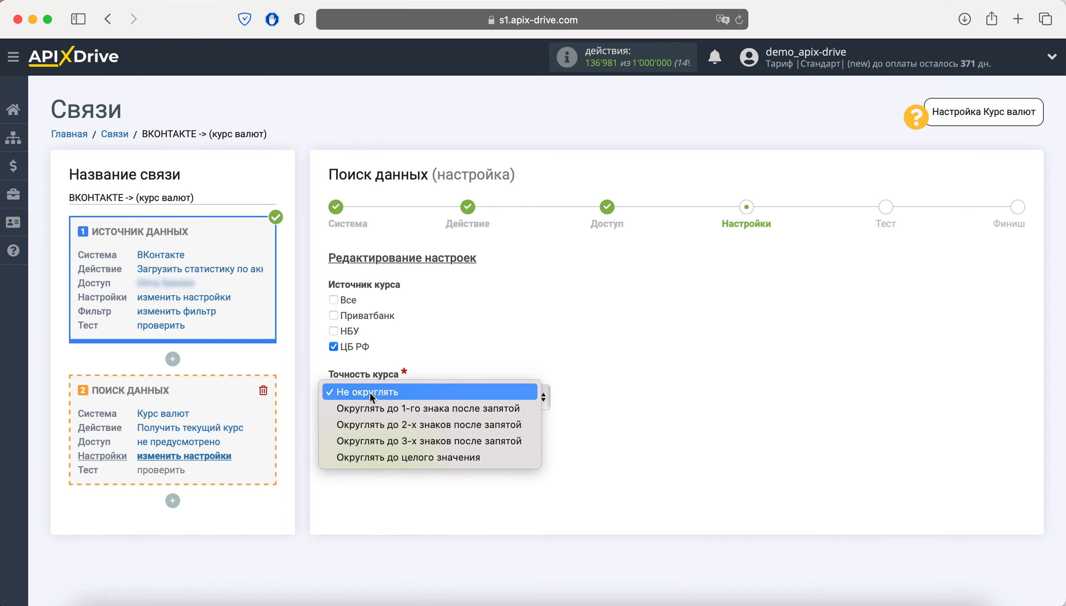
click(391, 424)
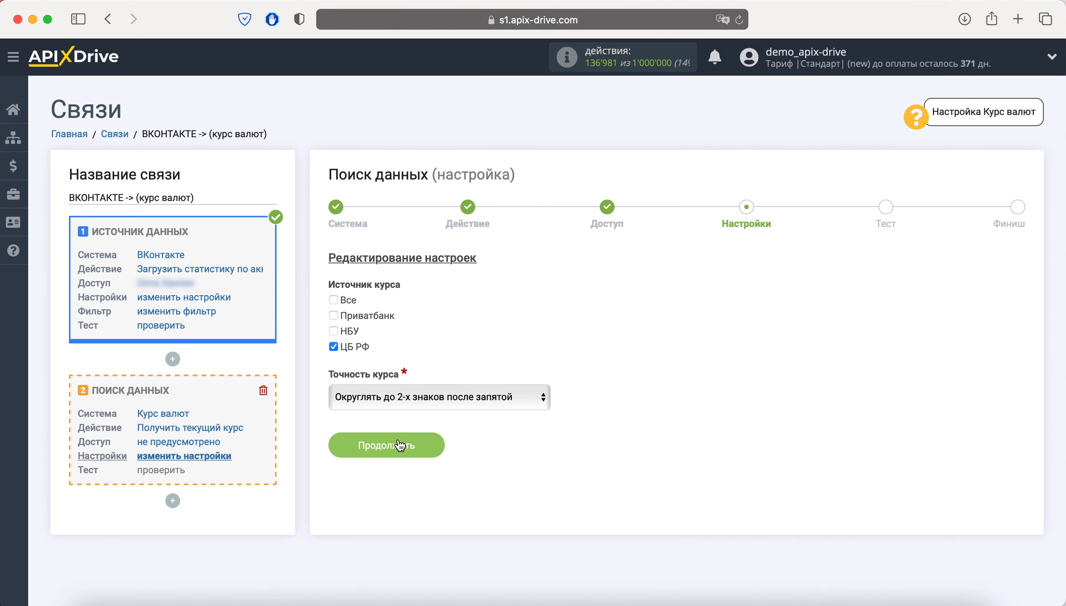
click(399, 444)
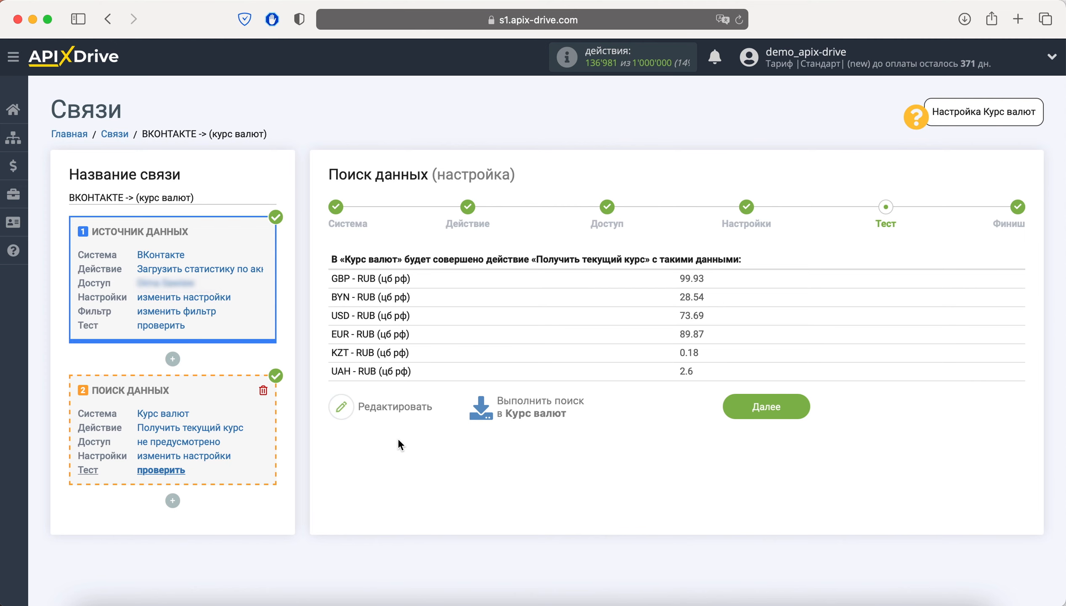
Add a Математические операции step with results rounded to 2 decimal places.
click(174, 500)
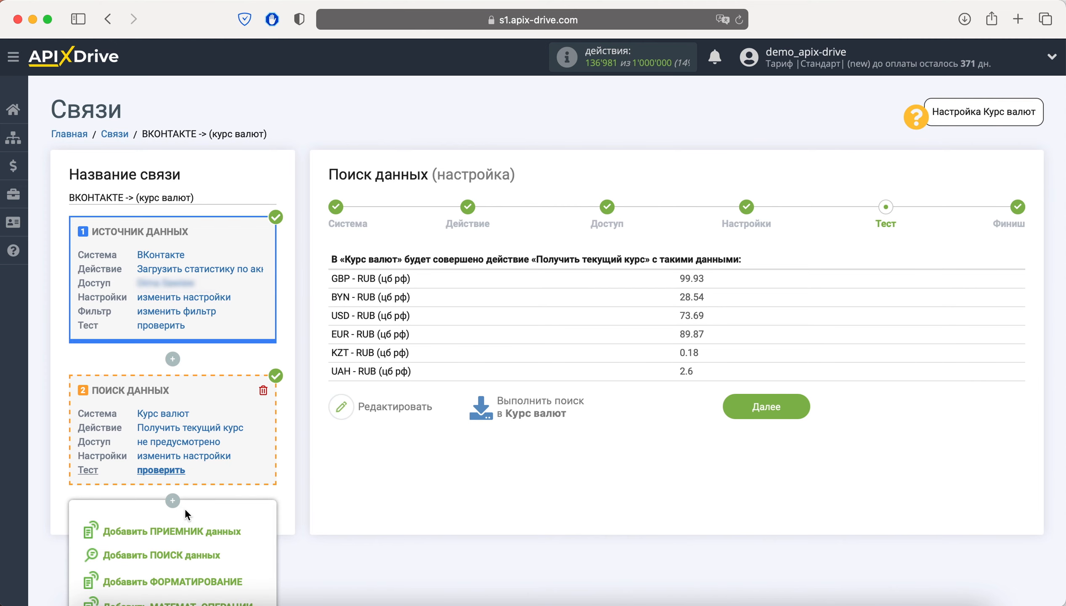
scroll(185, 508, down, 2)
click(197, 562)
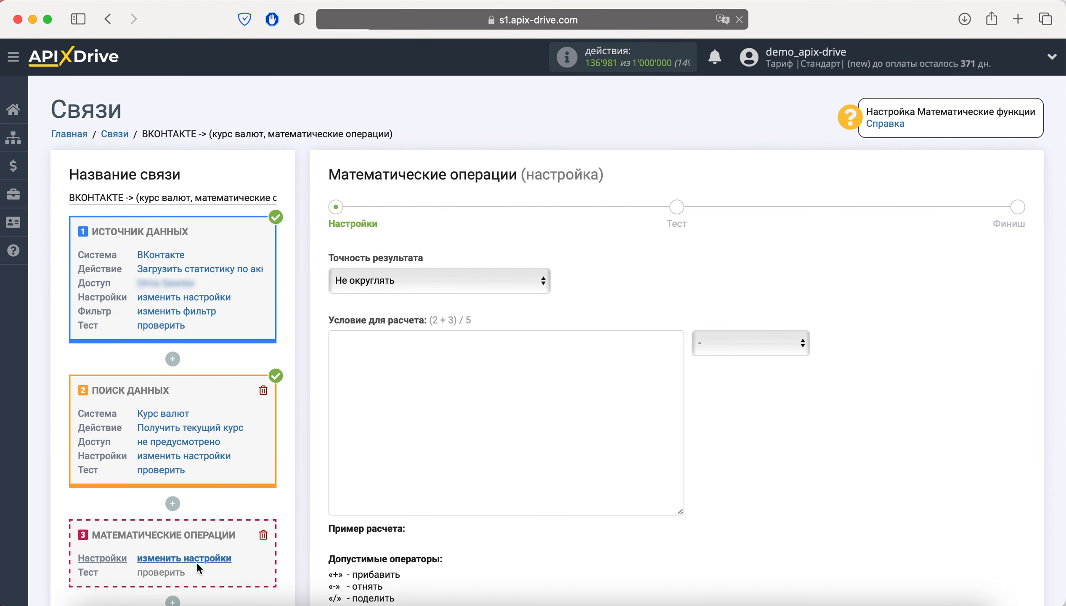
click(413, 282)
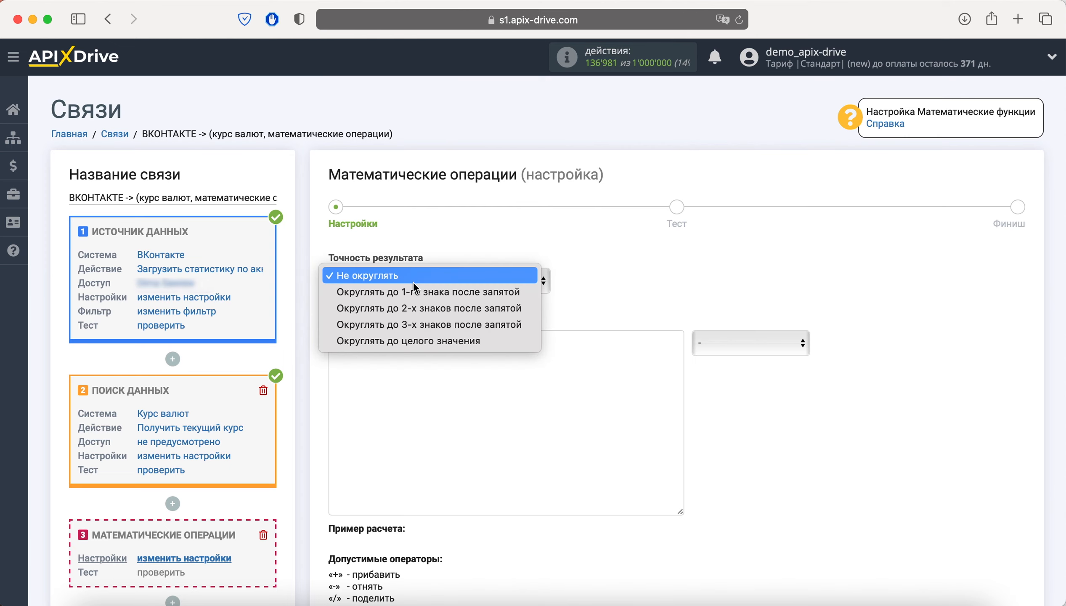
click(421, 312)
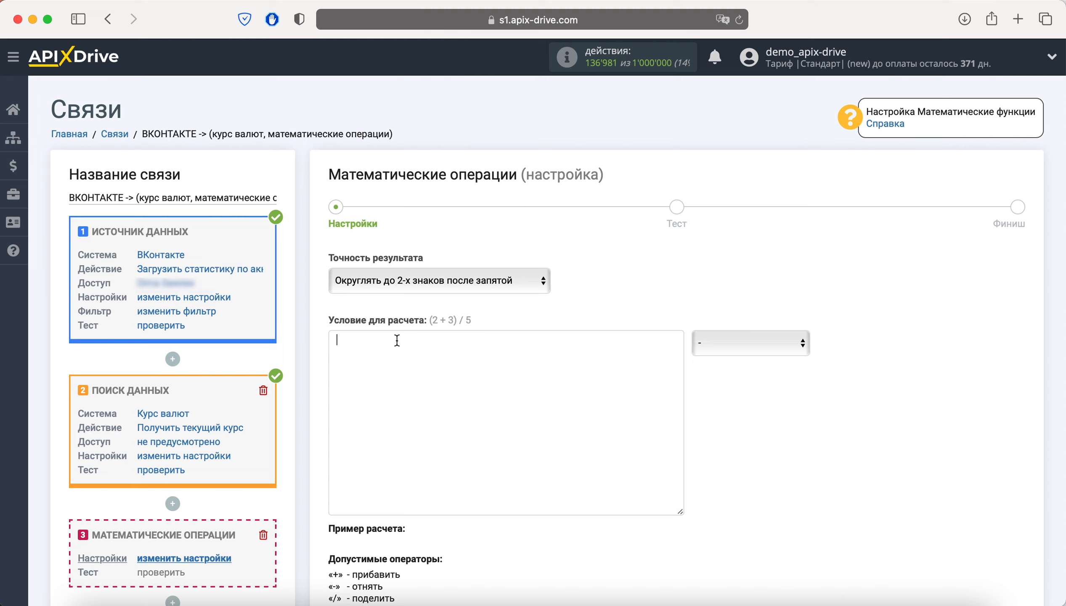
Build the formula {Потрачено}/{USD - RUB}.
click(778, 343)
scroll(787, 418, down, 3)
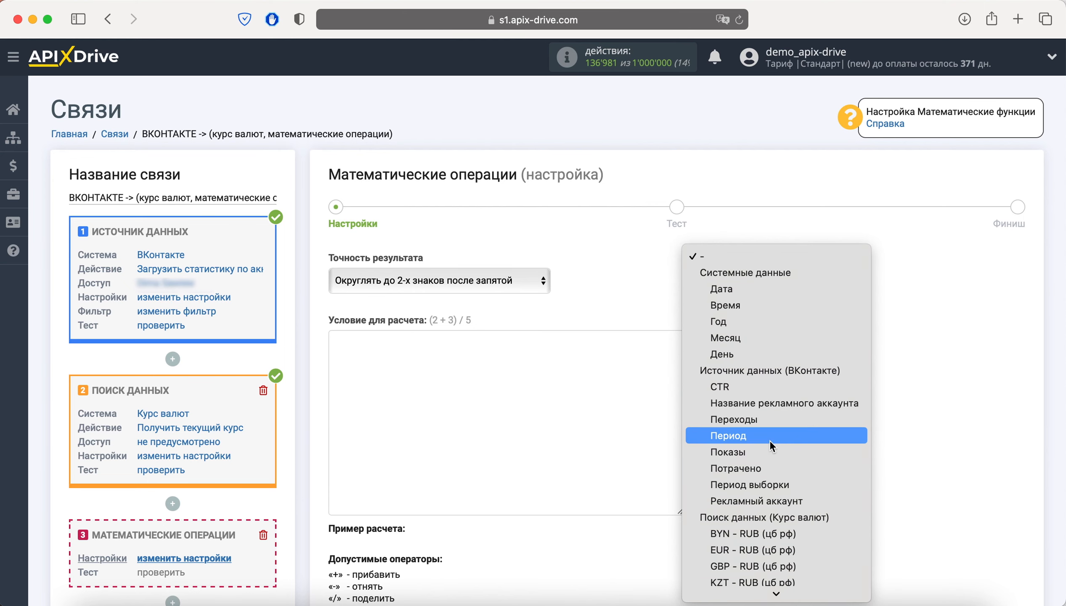
click(751, 468)
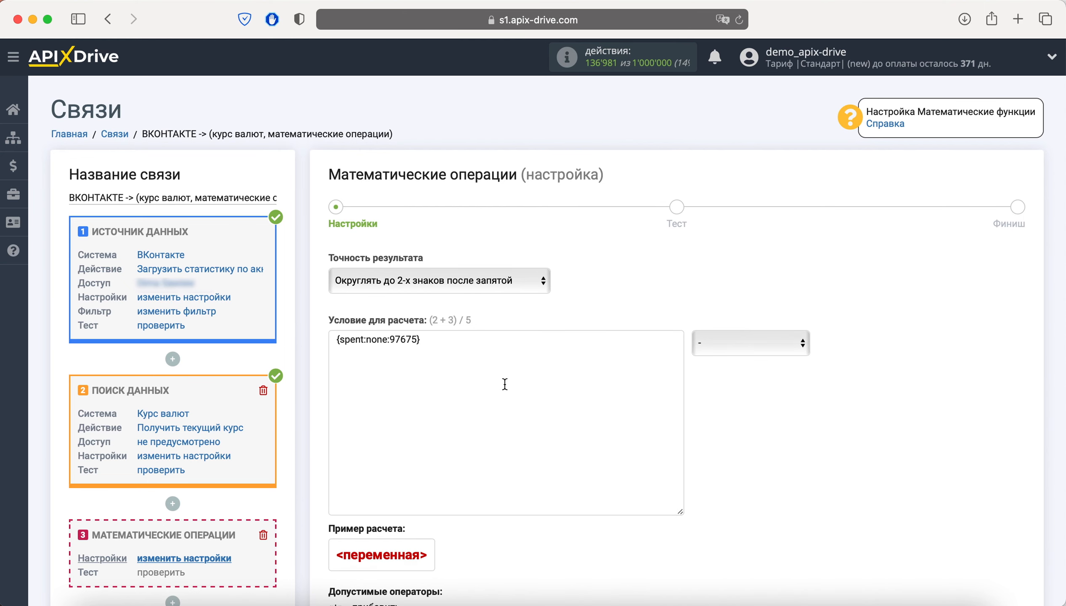
text(/)
click(760, 347)
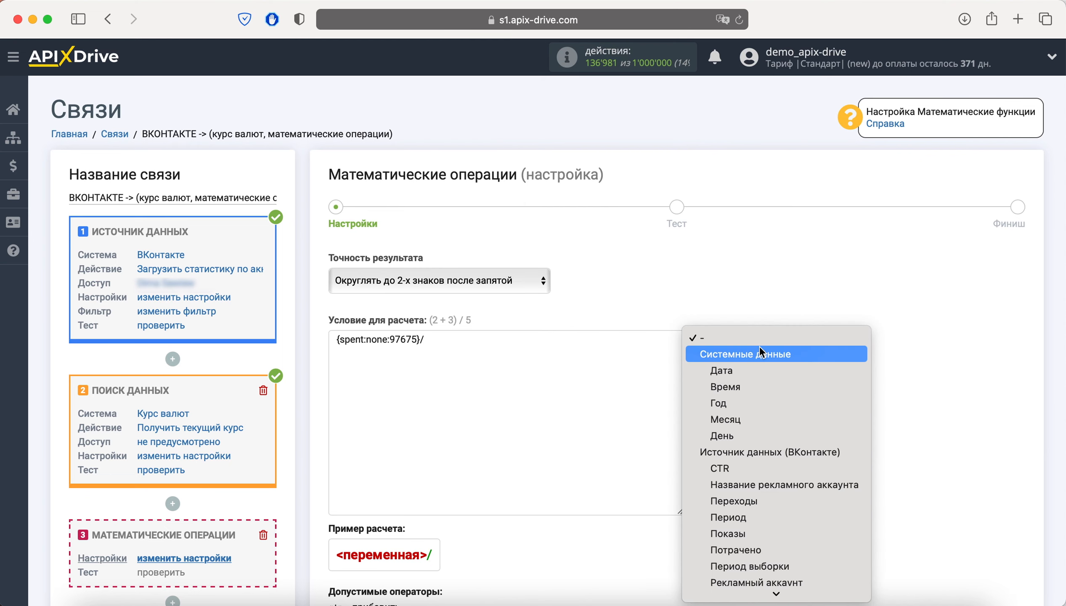
scroll(776, 417, down, 3)
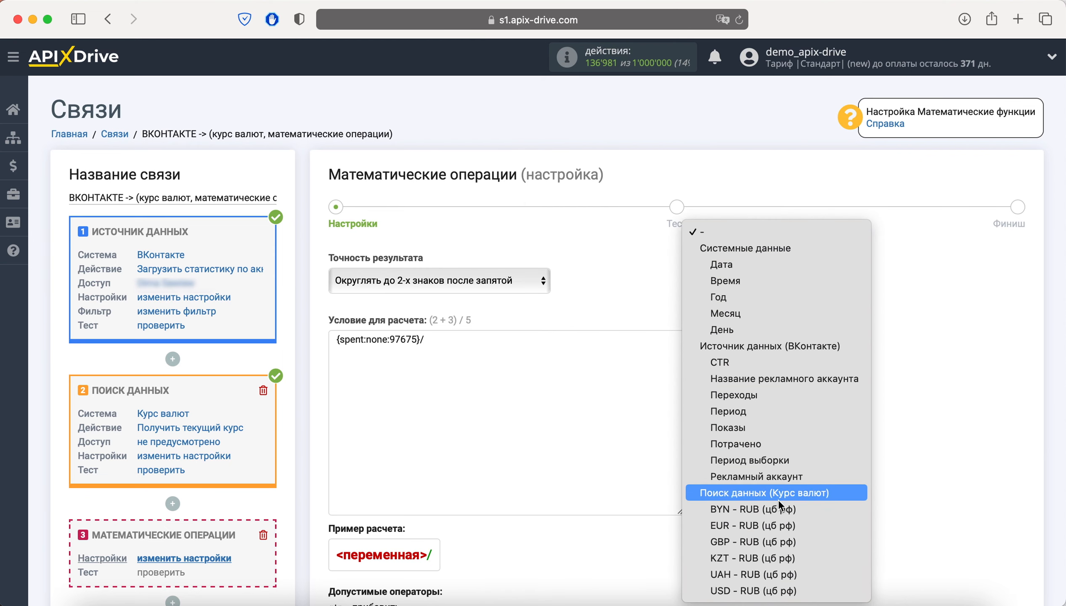
click(769, 588)
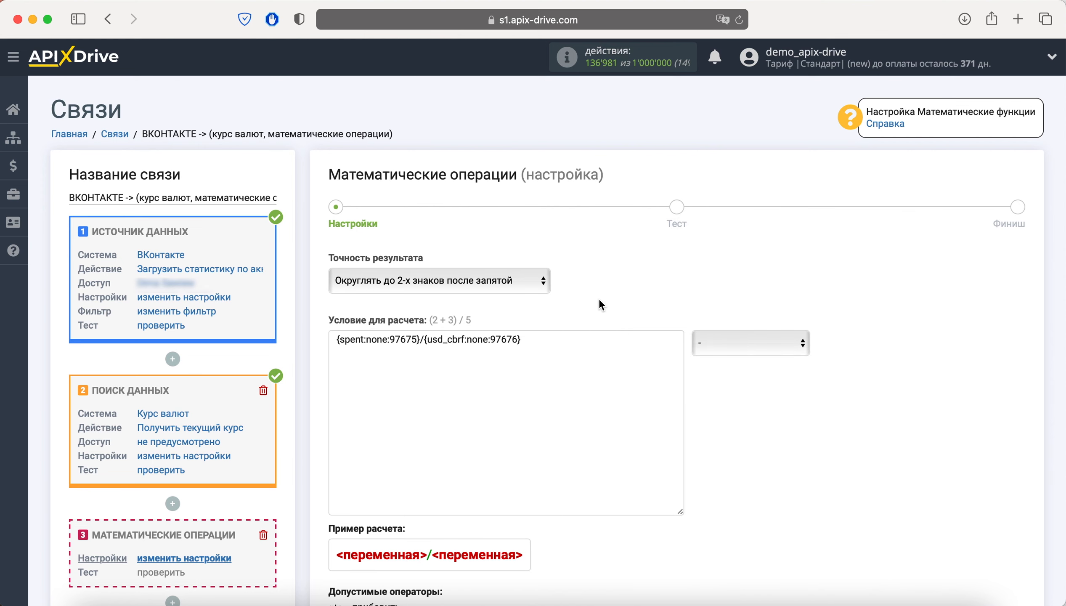
Save the formula, test it, and accept the 191.52 result.
scroll(599, 298, down, 5)
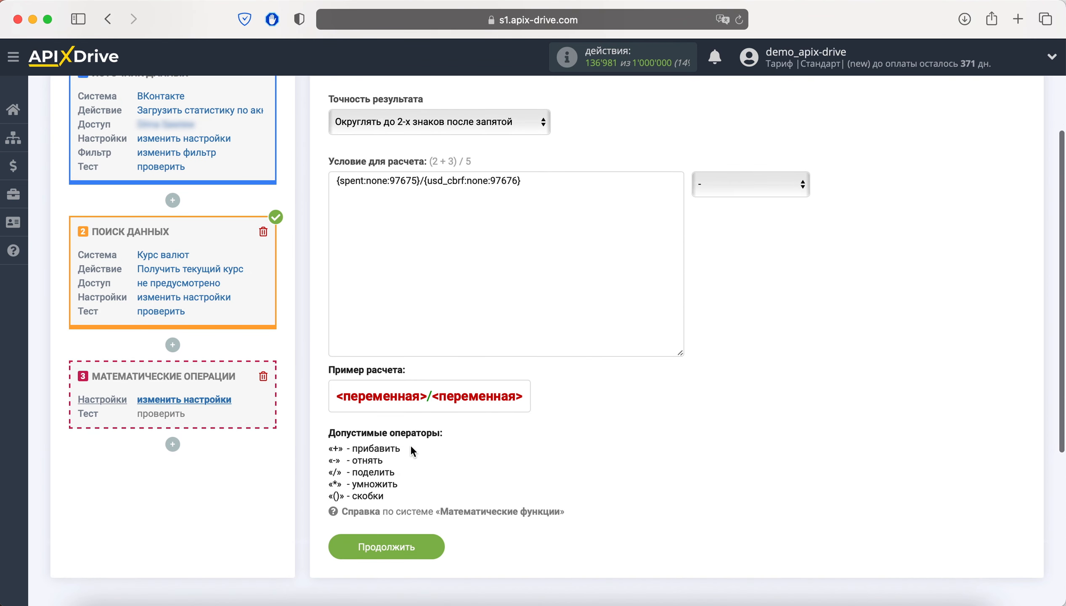
click(419, 546)
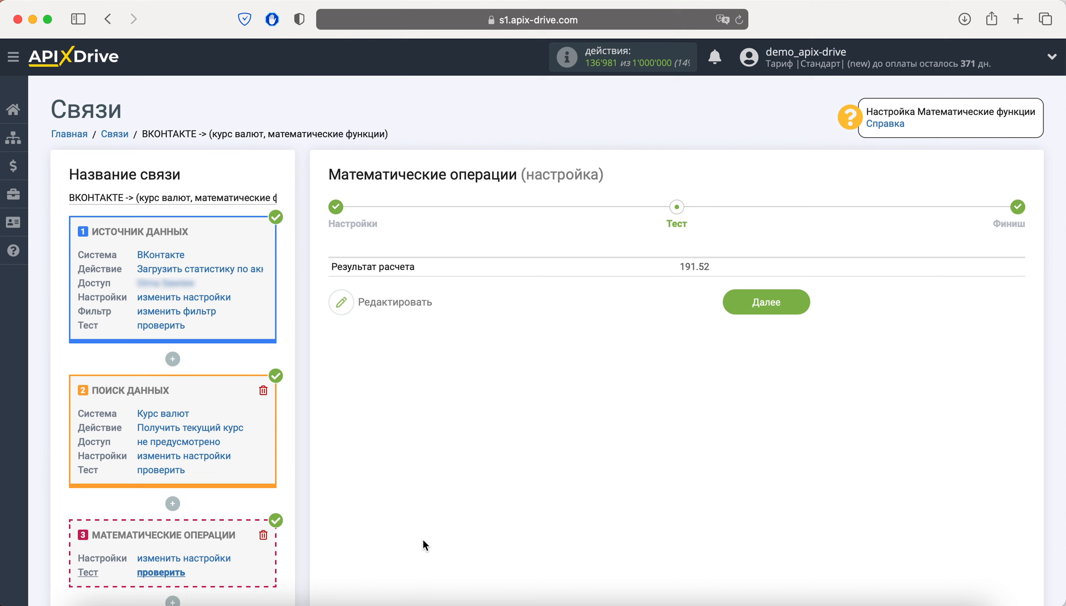
click(757, 302)
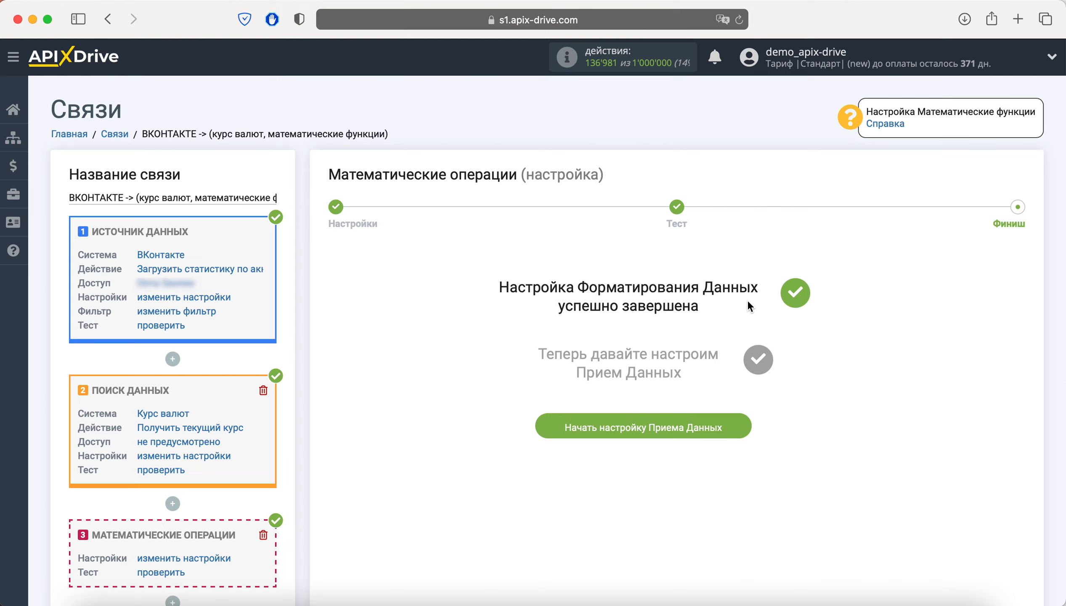
Start the receiver setup and choose Google Analytics as the receiving system.
click(624, 430)
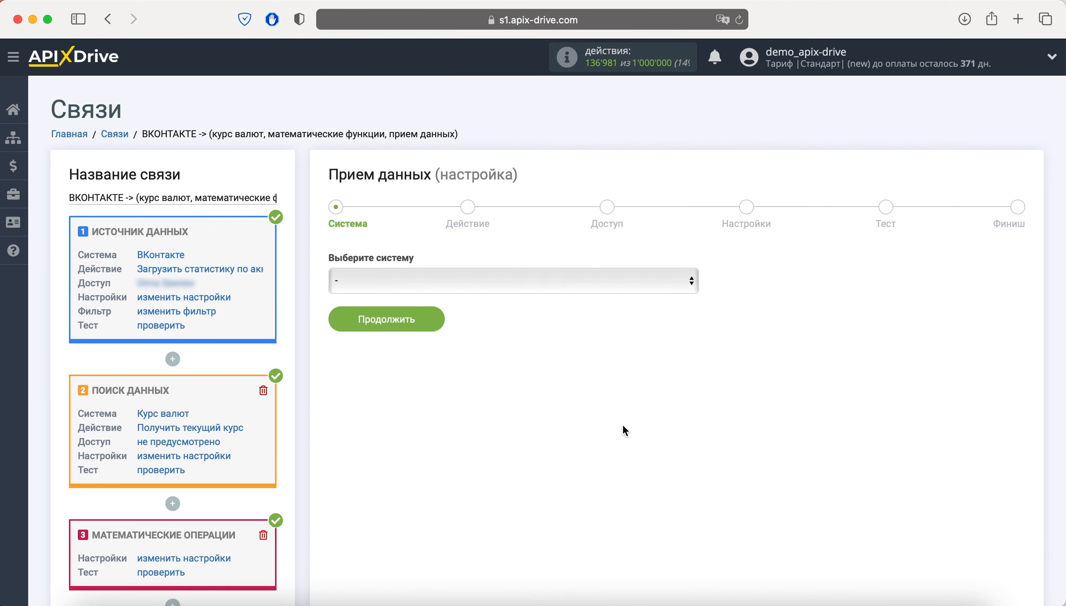
click(489, 282)
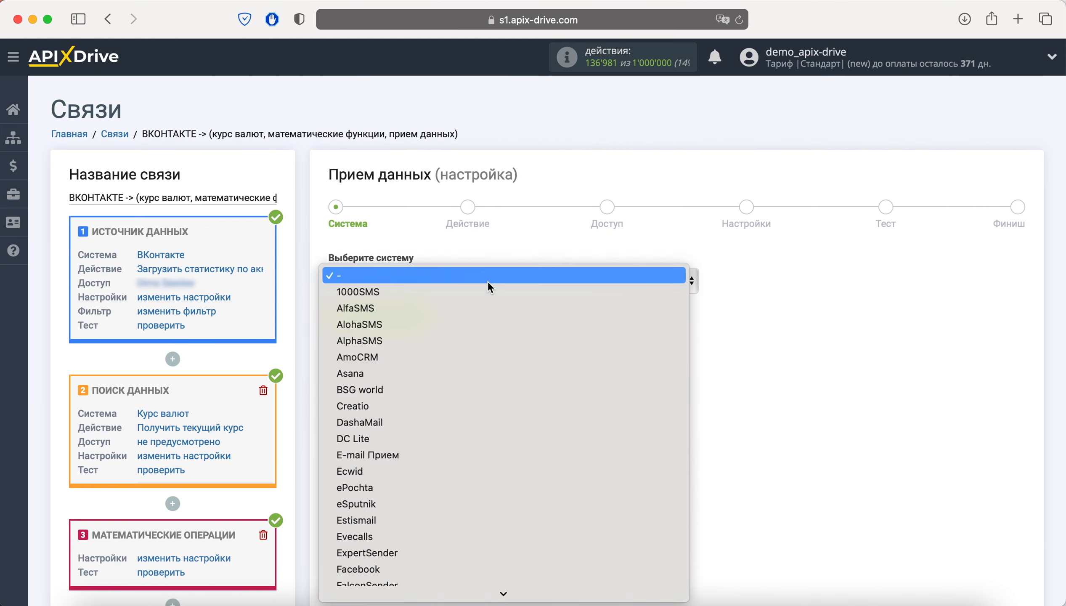
scroll(471, 425, down, 5)
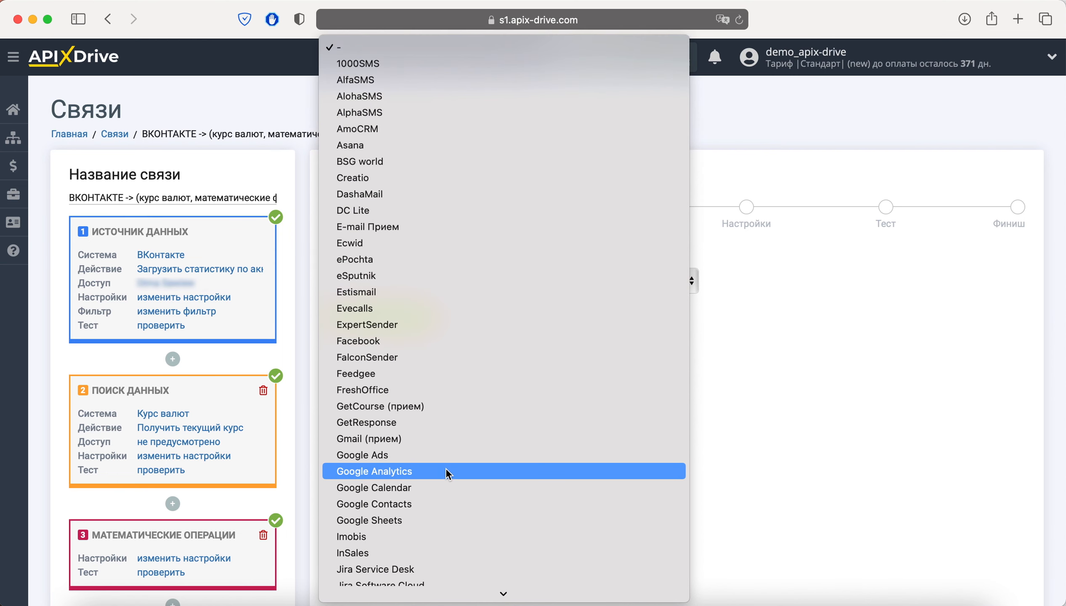
click(446, 470)
click(424, 321)
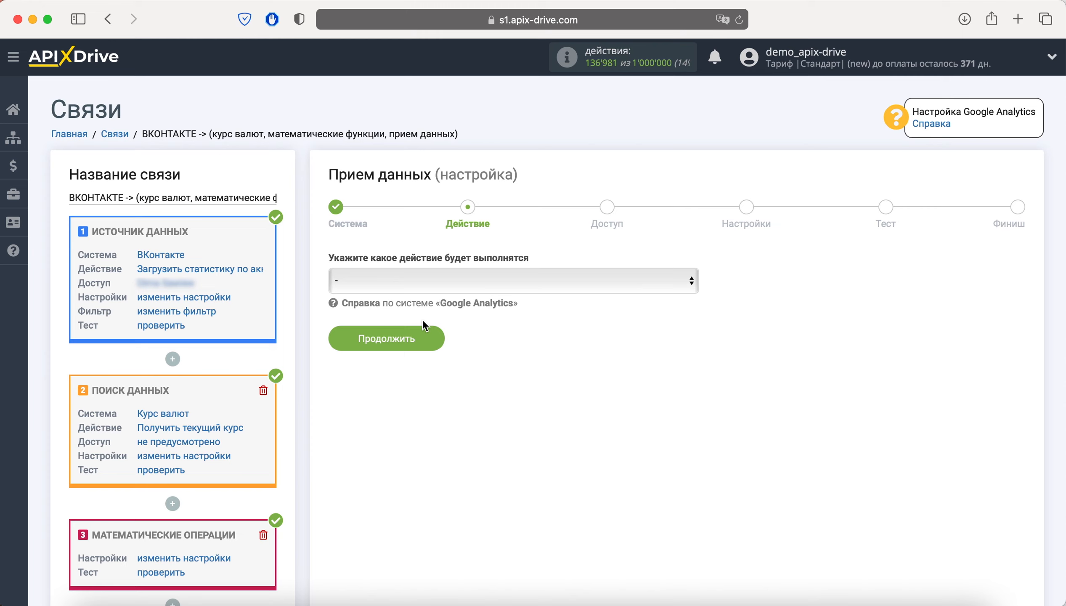
Set the receiver action to Импорт расходов and continue to Access.
click(425, 282)
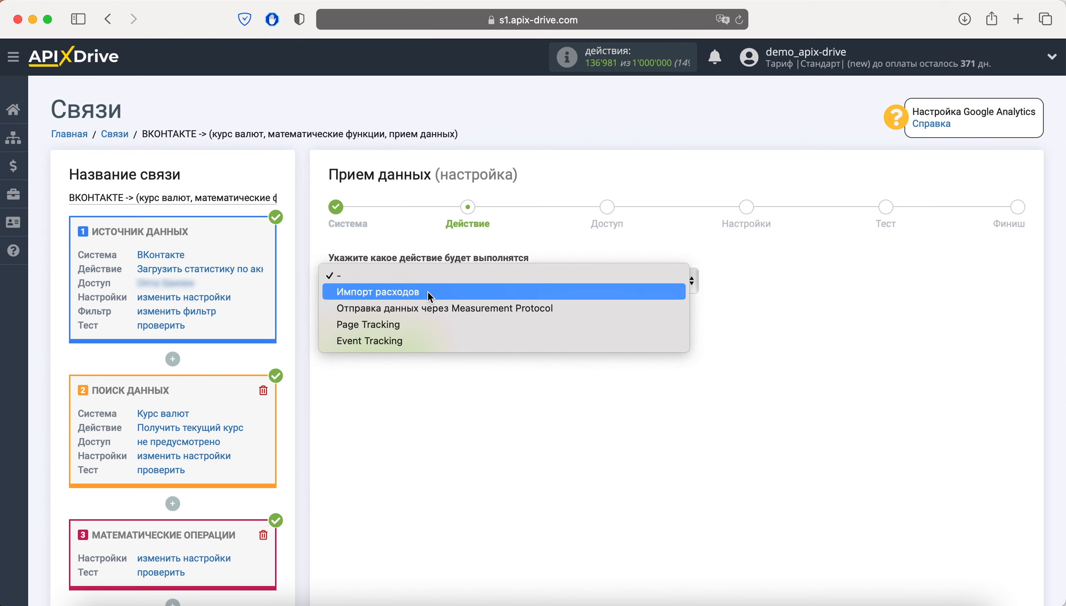
click(430, 297)
click(430, 337)
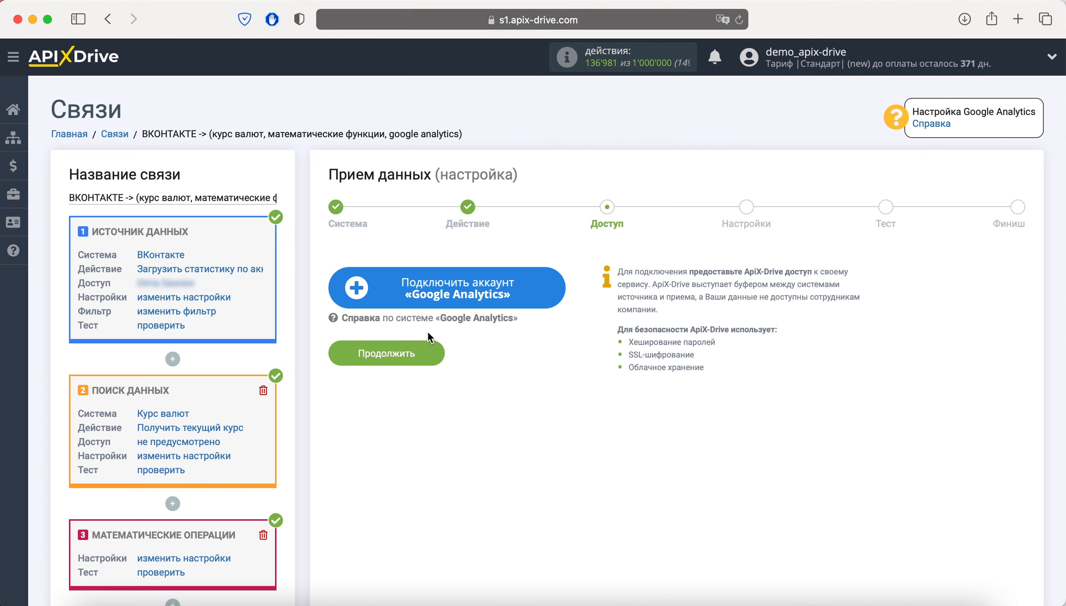
Connect a Google account by signing in with the saved e-mail and password and granting access.
click(425, 296)
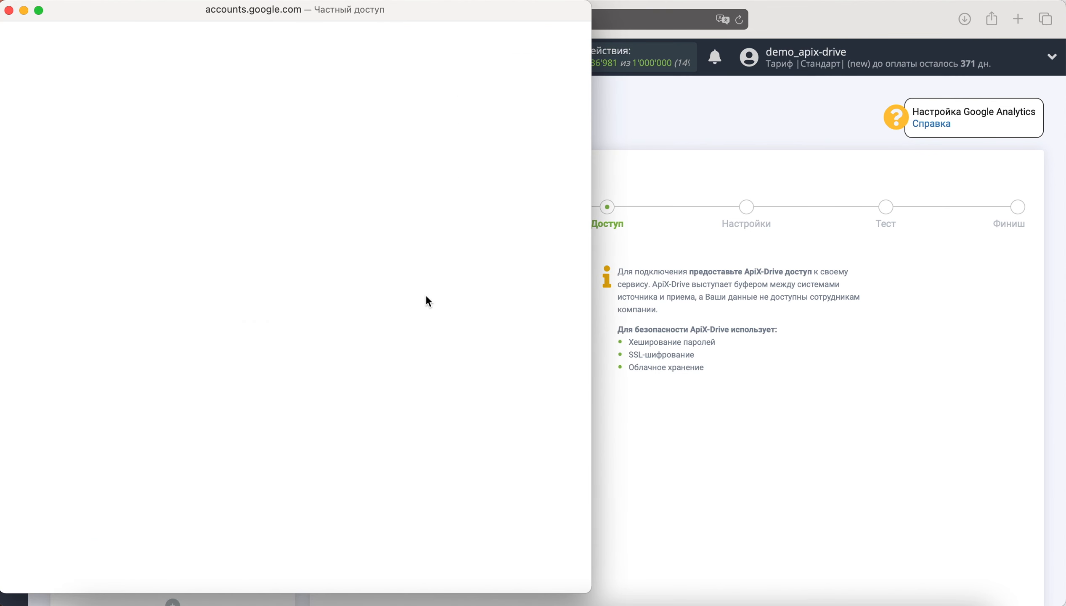
click(380, 323)
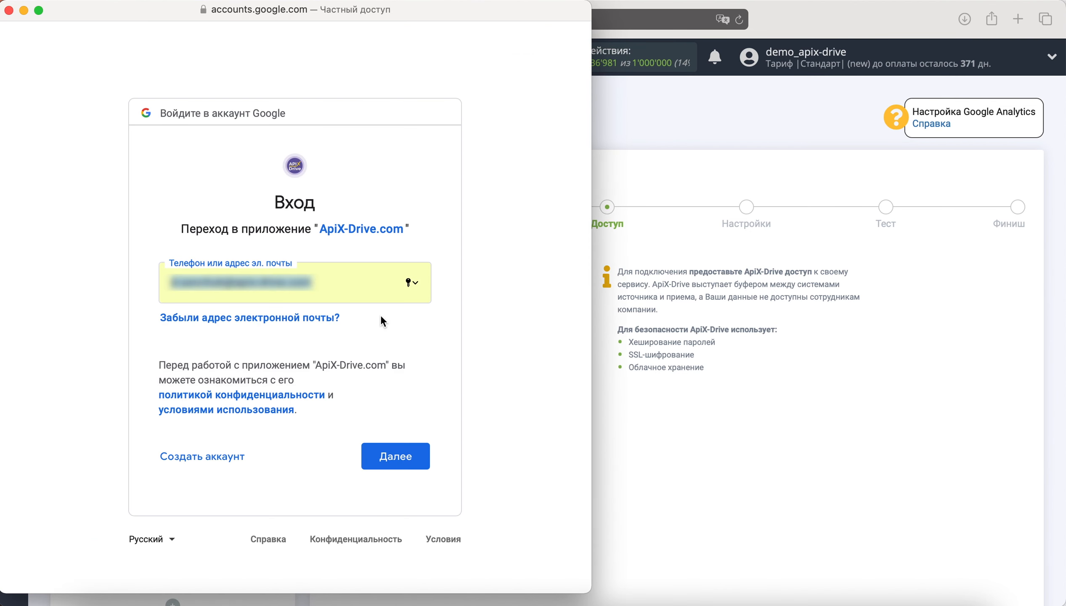
click(407, 446)
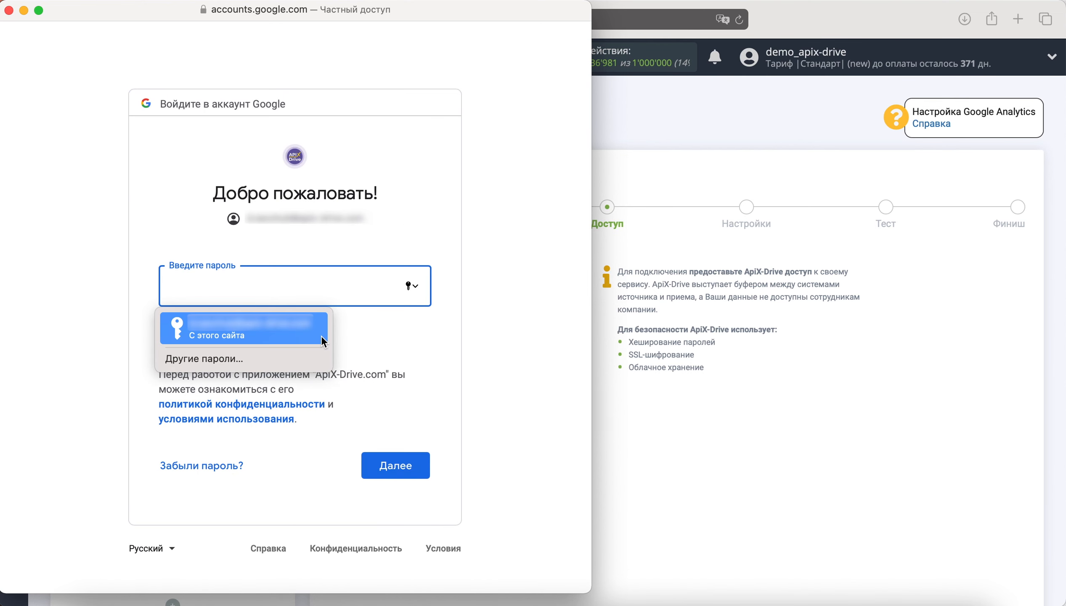
click(320, 335)
click(397, 465)
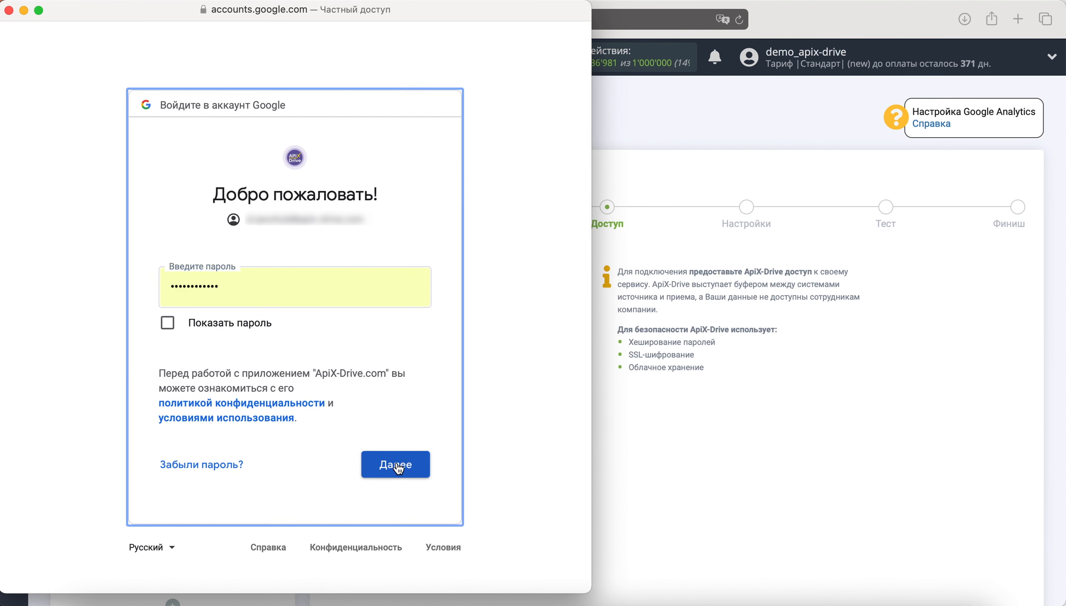
click(405, 526)
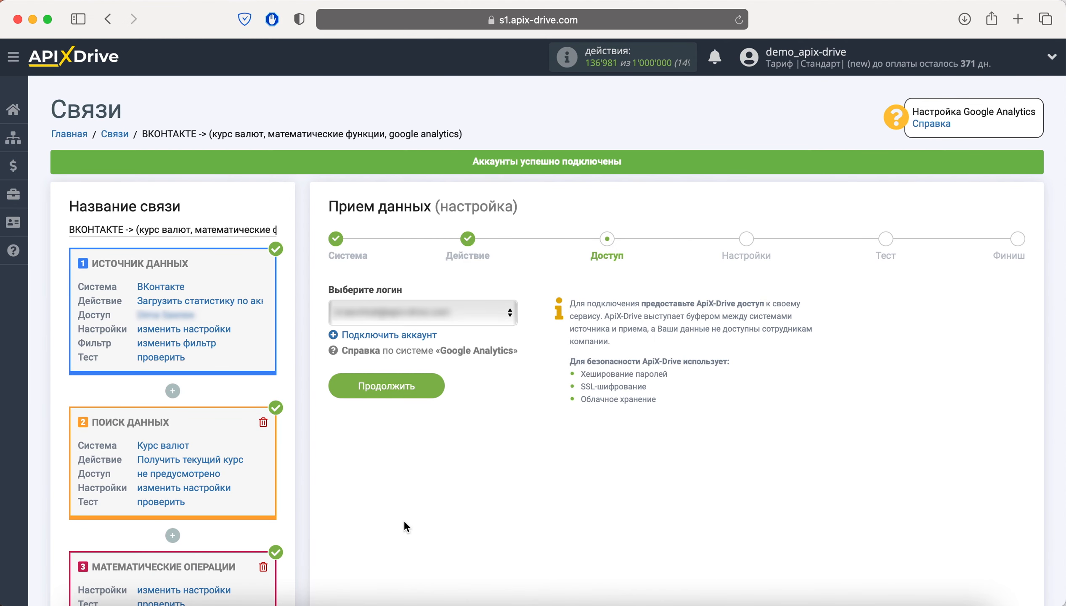
Select the connected Google login, then pick the Analytics Аккаунт and Ресурс.
click(465, 315)
click(468, 314)
click(425, 388)
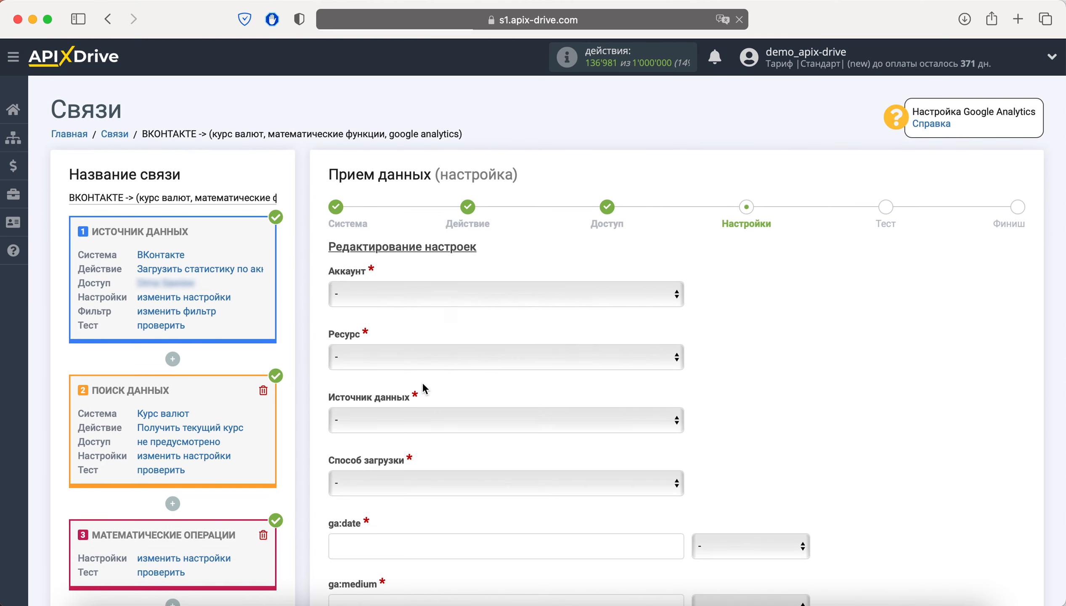
click(413, 297)
click(416, 306)
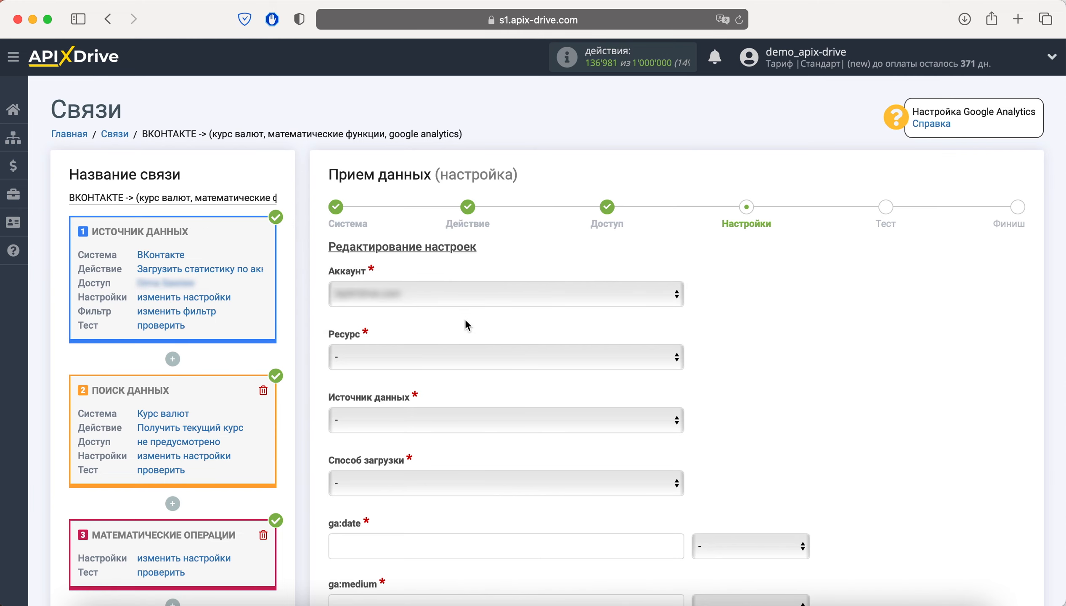
click(479, 359)
click(478, 370)
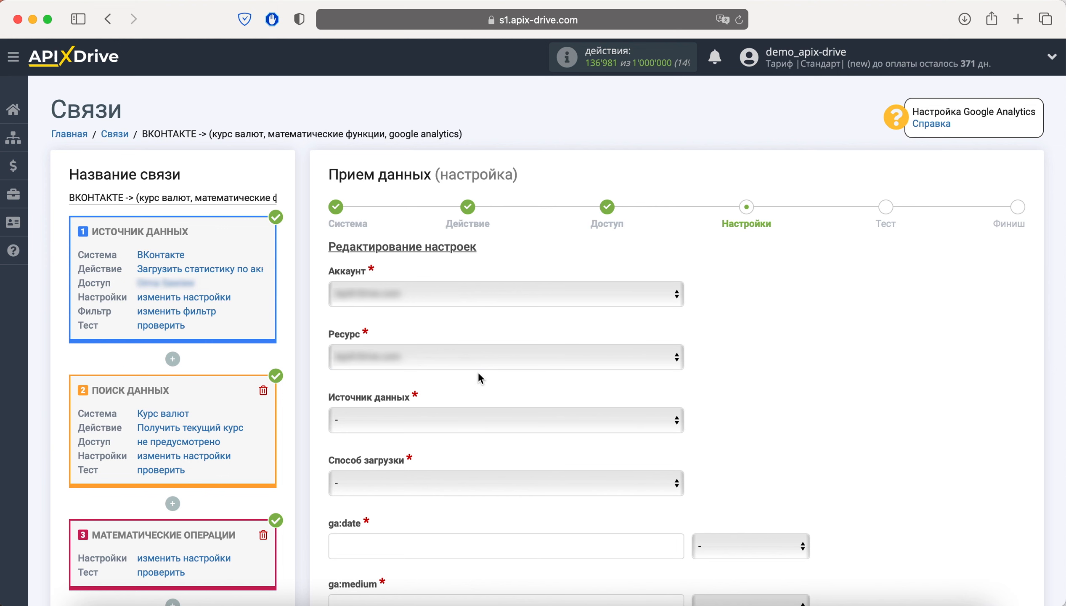
Sign in to Google Analytics with the saved account login and password.
click(484, 419)
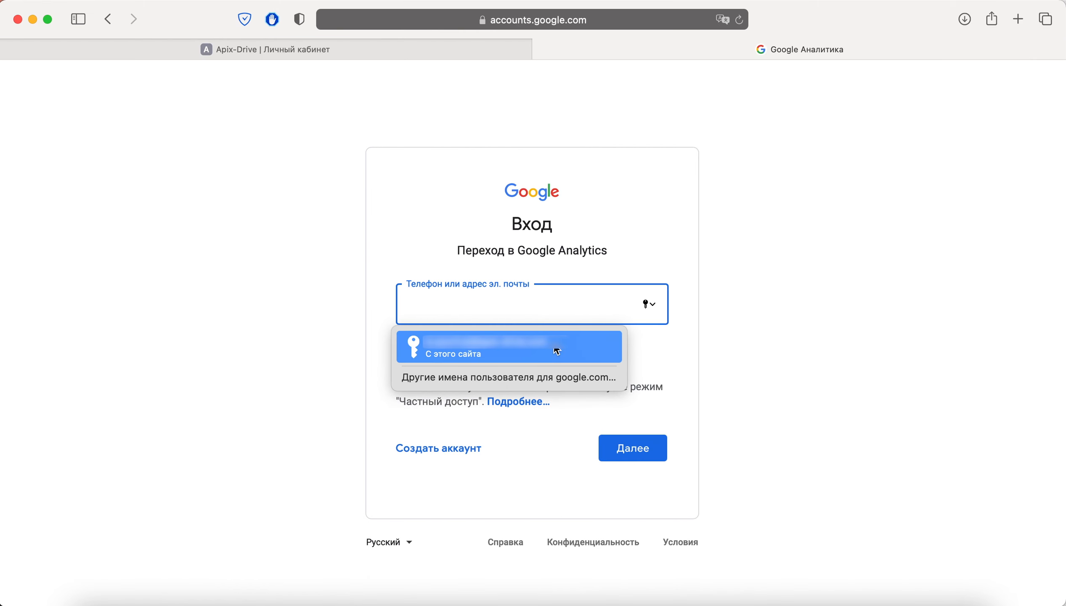
click(556, 351)
click(633, 453)
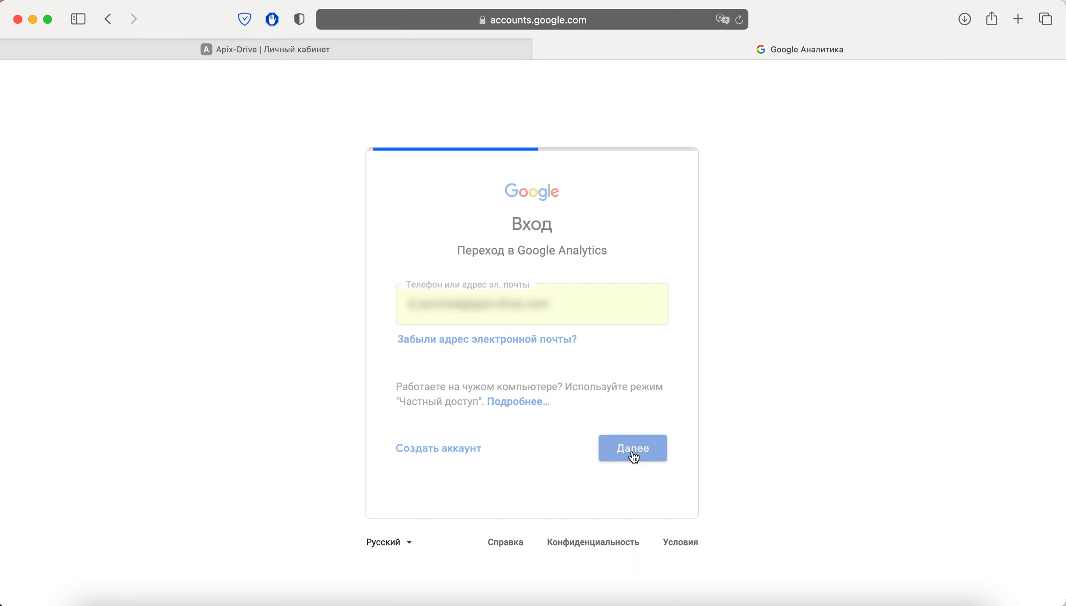
click(549, 368)
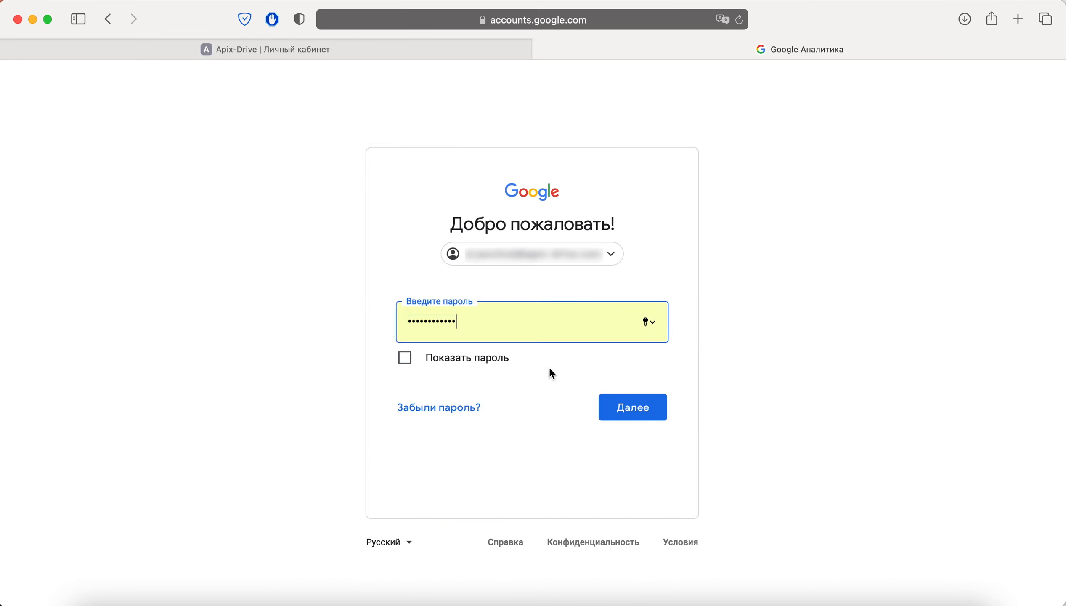
click(623, 407)
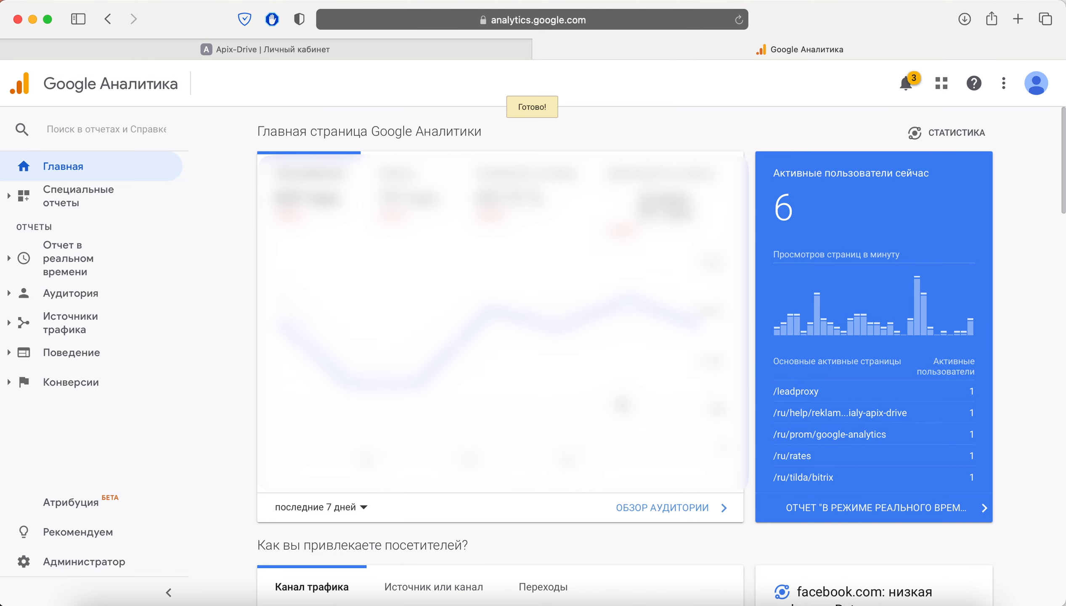
Go to Администратор and open the Импорт данных page.
click(18, 570)
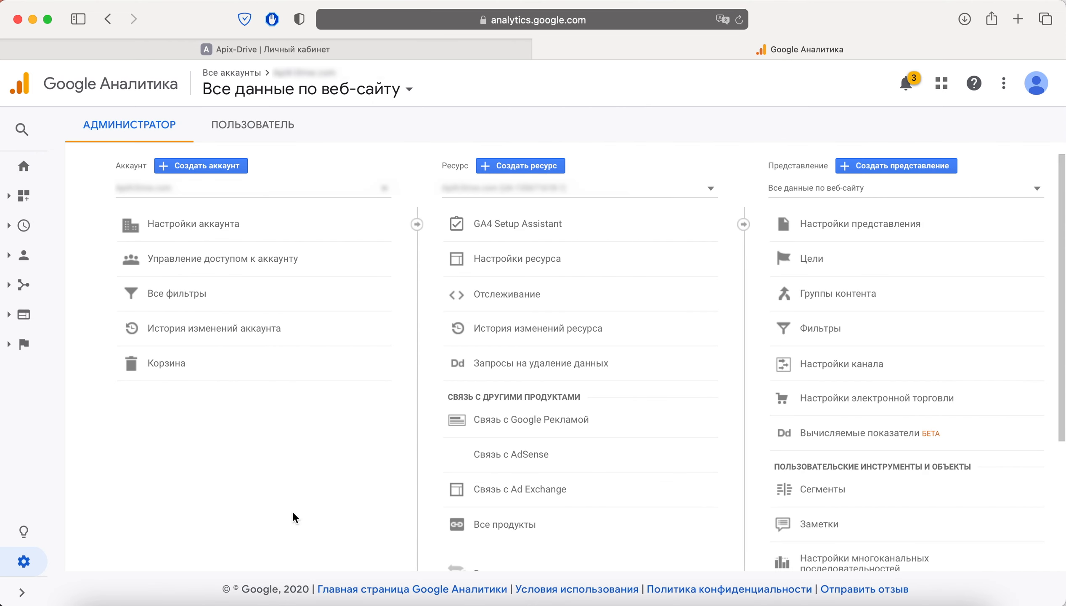
scroll(637, 431, down, 4)
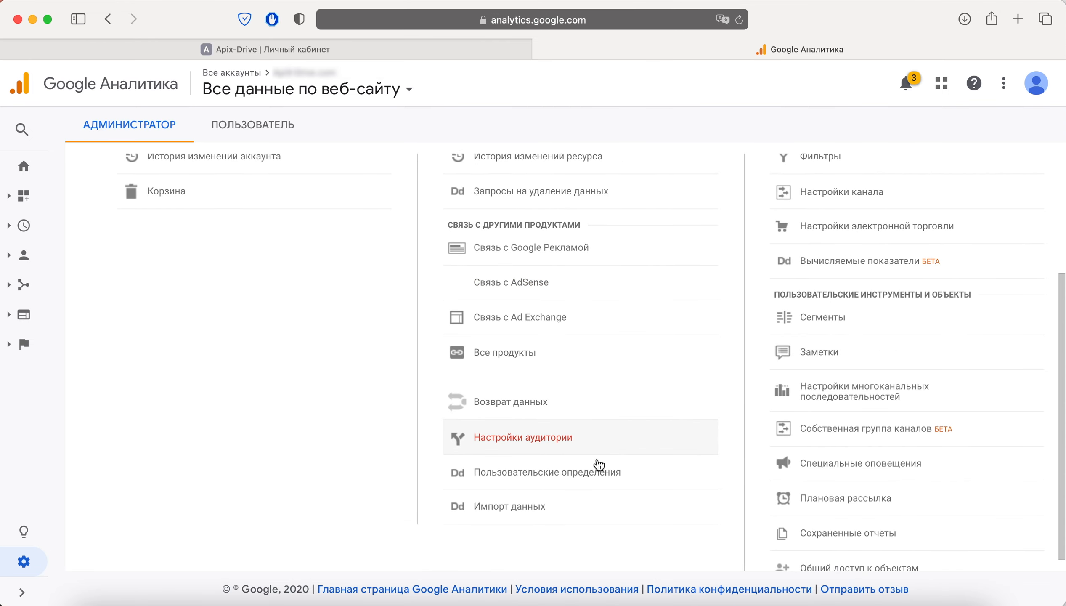
click(556, 510)
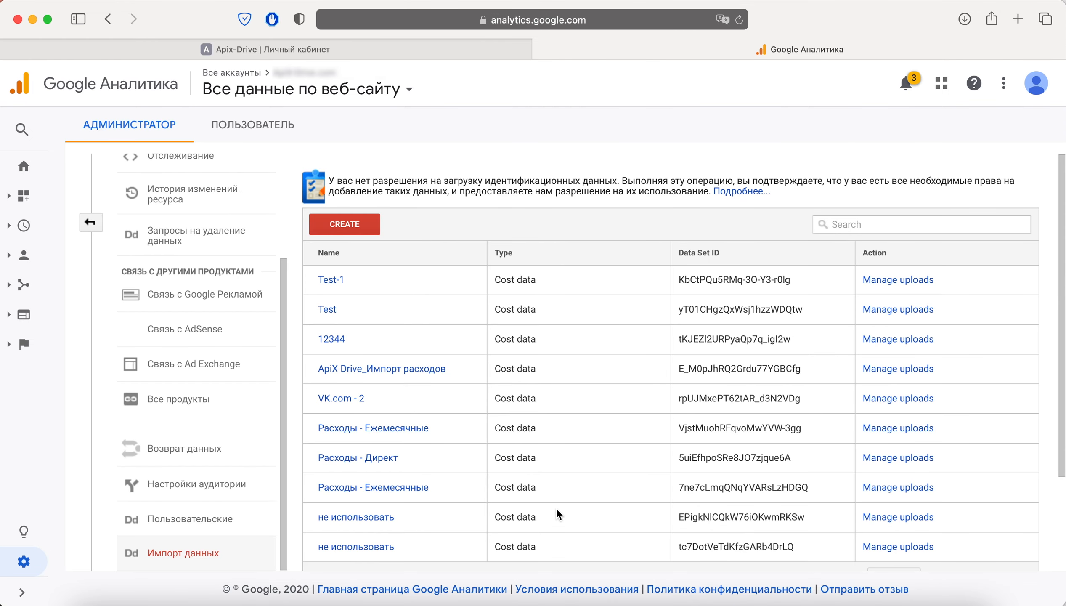
Create a new data set of type Cost Data.
click(364, 223)
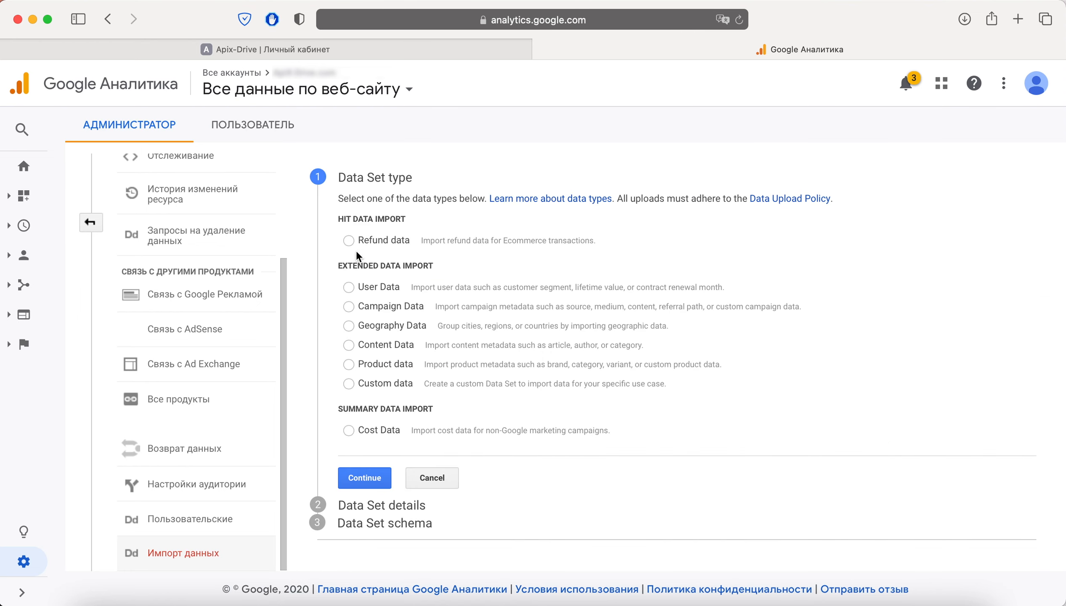
click(348, 431)
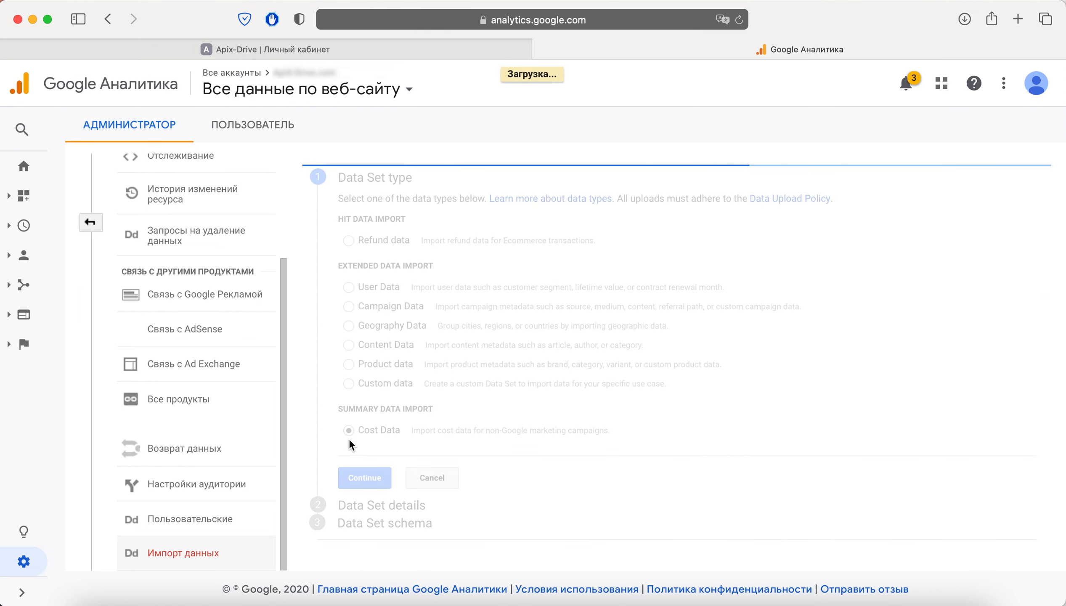
click(368, 476)
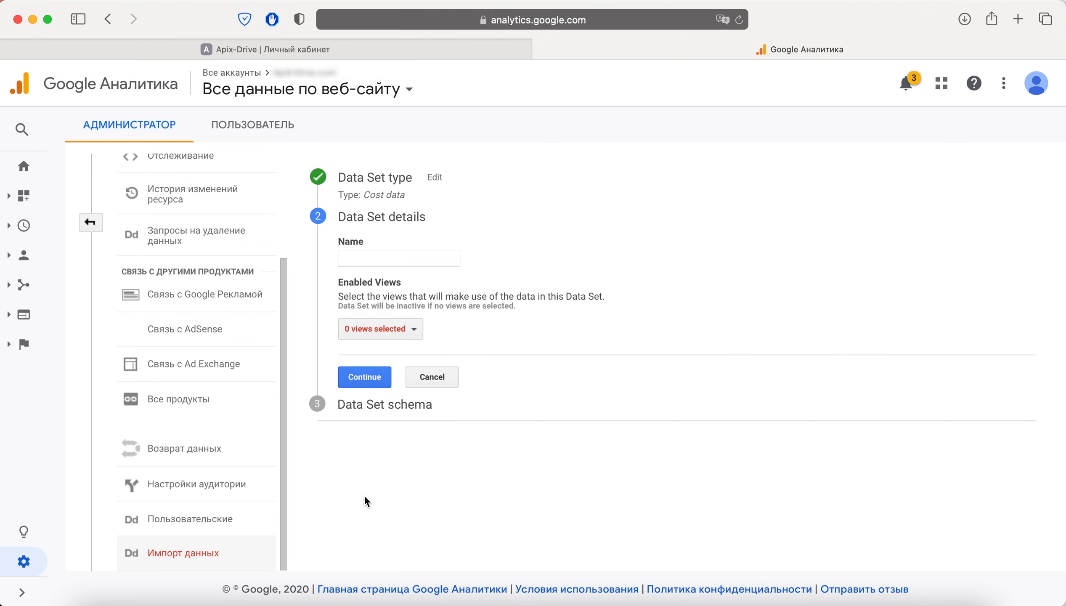
Name the data set Test-123, enable one view, and continue to the schema.
click(410, 257)
text(Test-123)
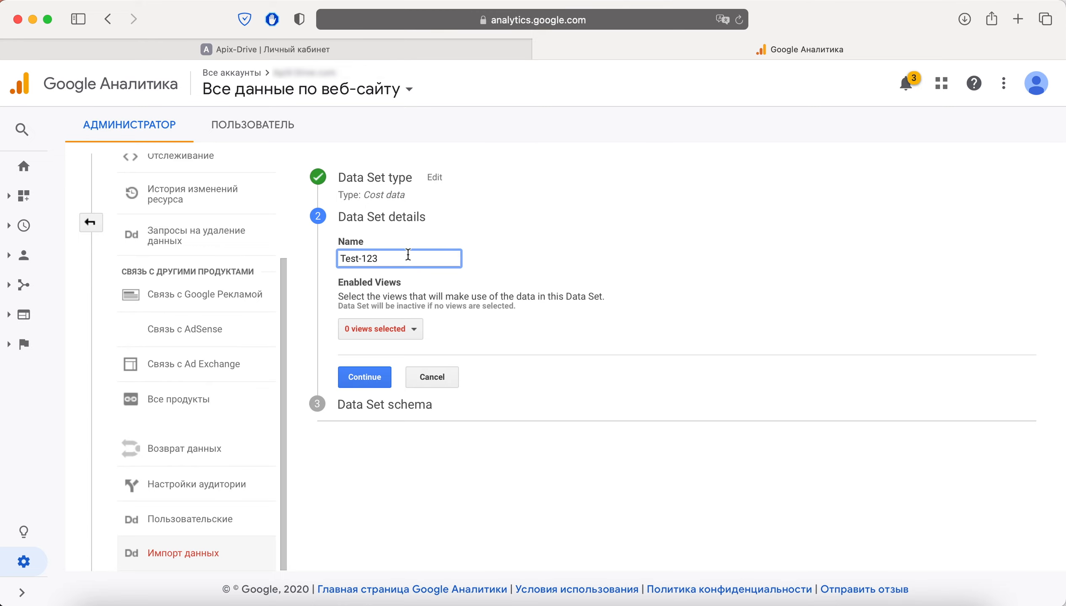
click(413, 334)
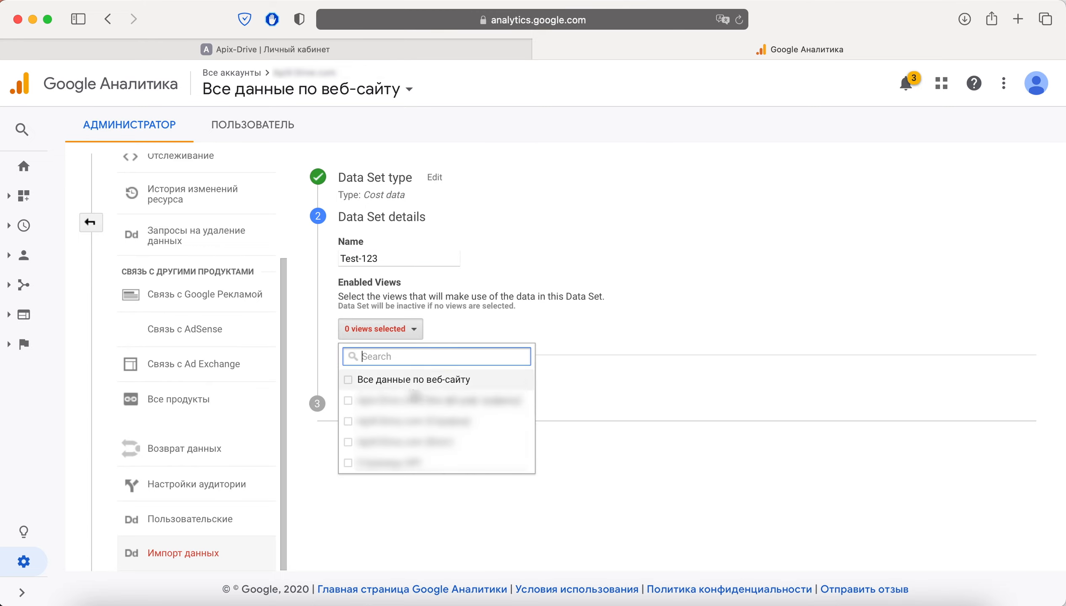
click(412, 401)
click(580, 393)
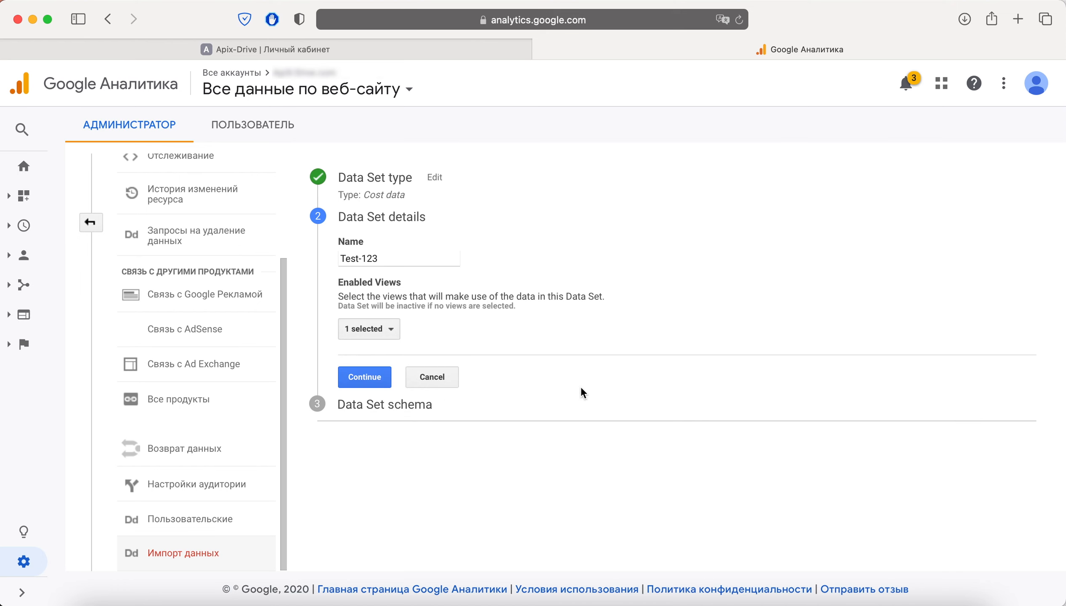
click(364, 377)
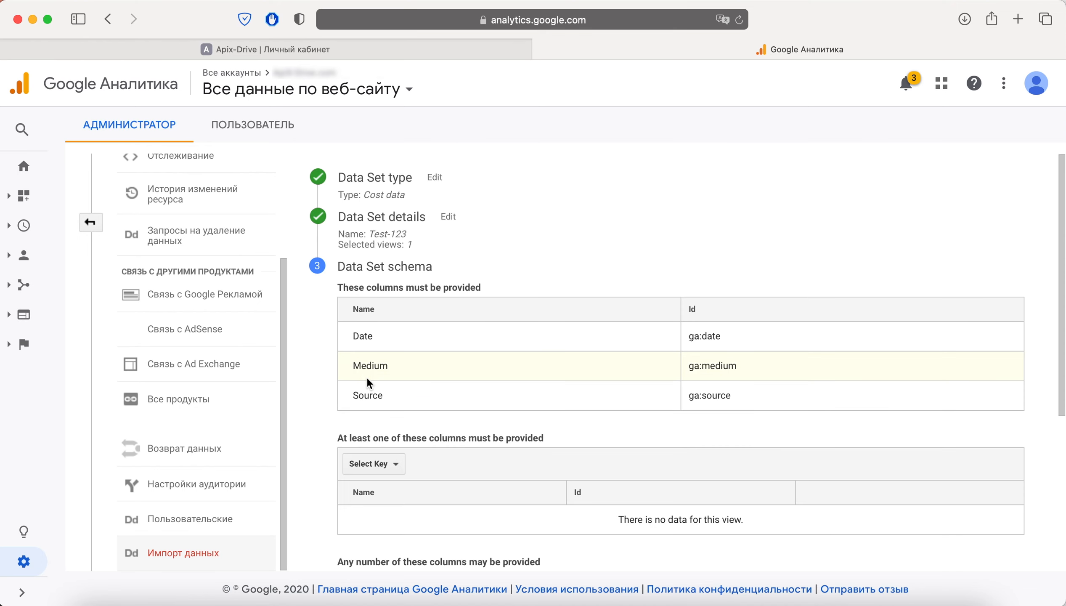
Mark Clicks, Cost and Impressions as the Test-123 key columns.
scroll(367, 379, down, 5)
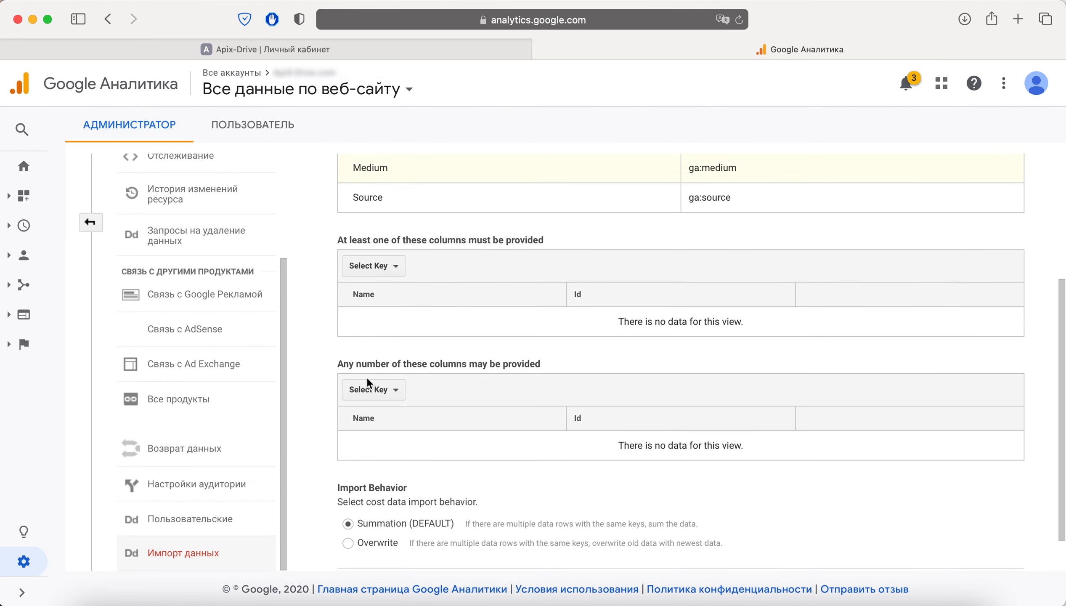
click(383, 269)
click(383, 340)
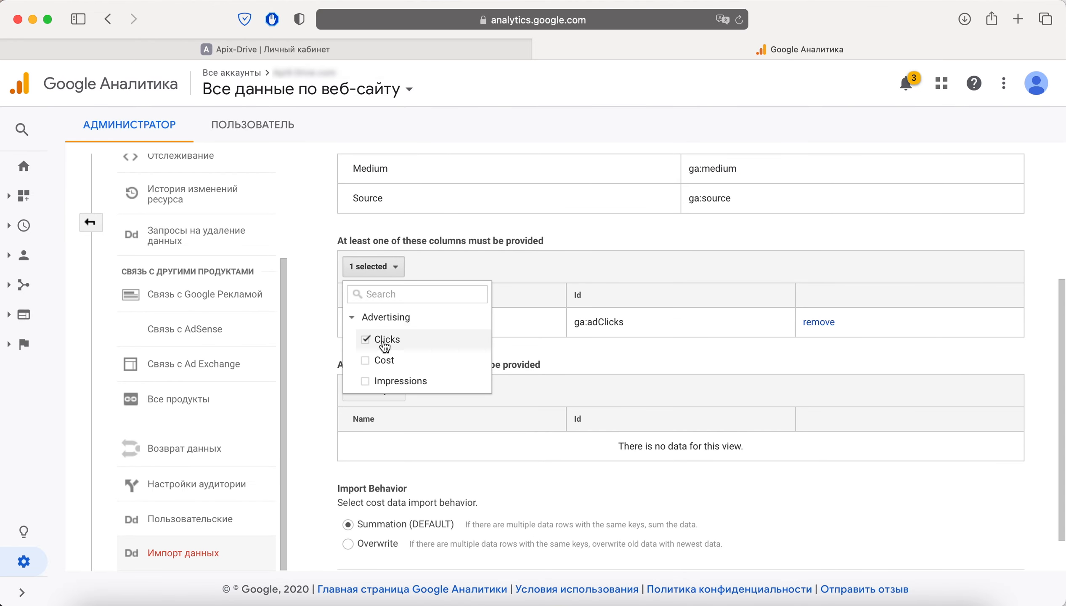
click(384, 360)
click(385, 380)
click(573, 417)
Add Campaign as an optional column, then save and finish the Test-123 data set.
scroll(572, 417, down, 3)
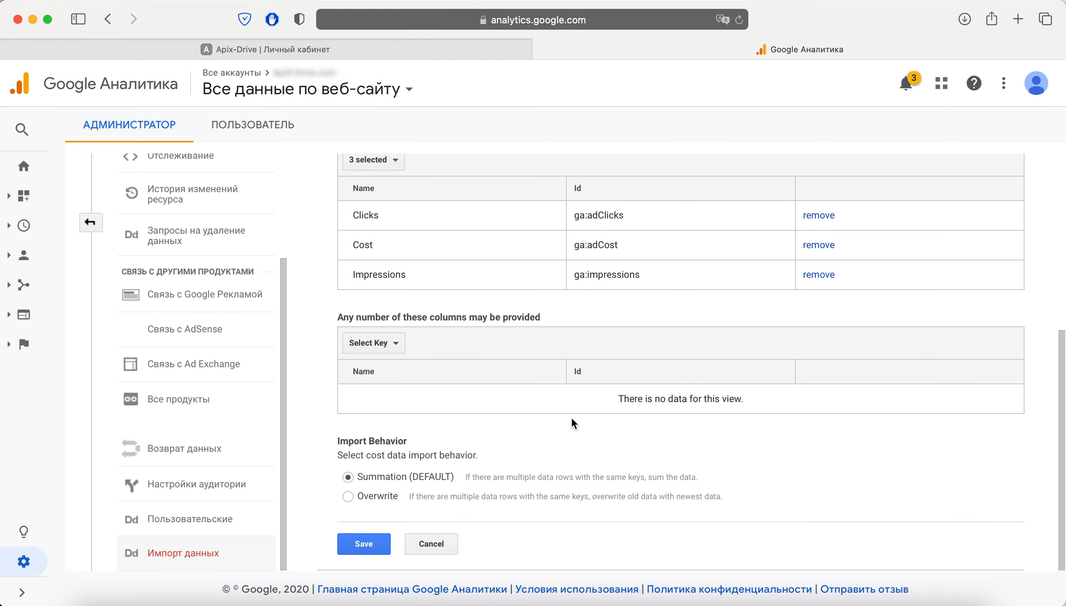
click(365, 344)
click(364, 481)
click(580, 463)
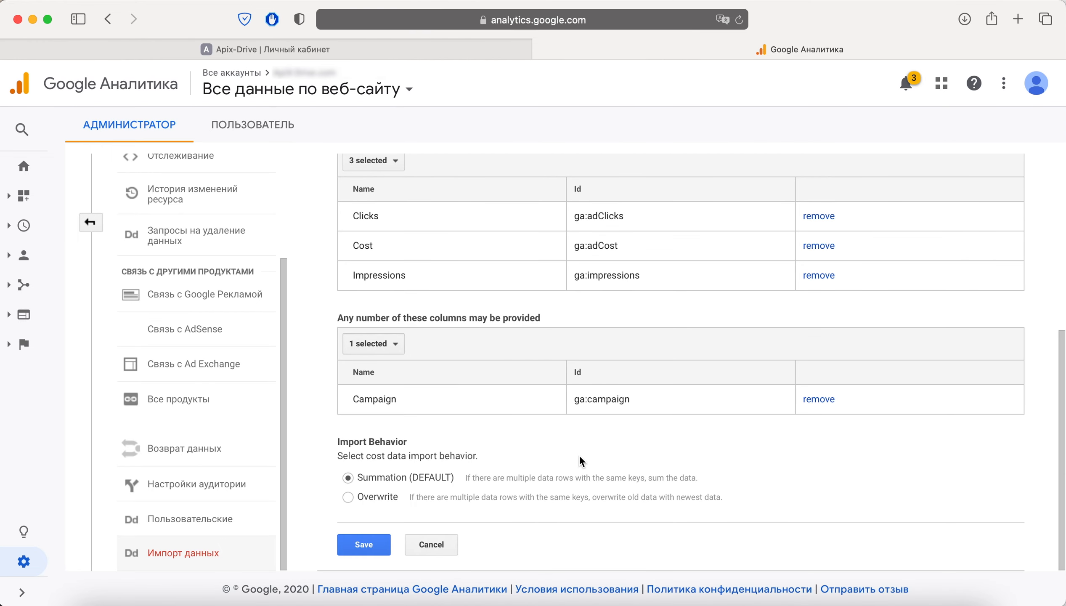
click(375, 545)
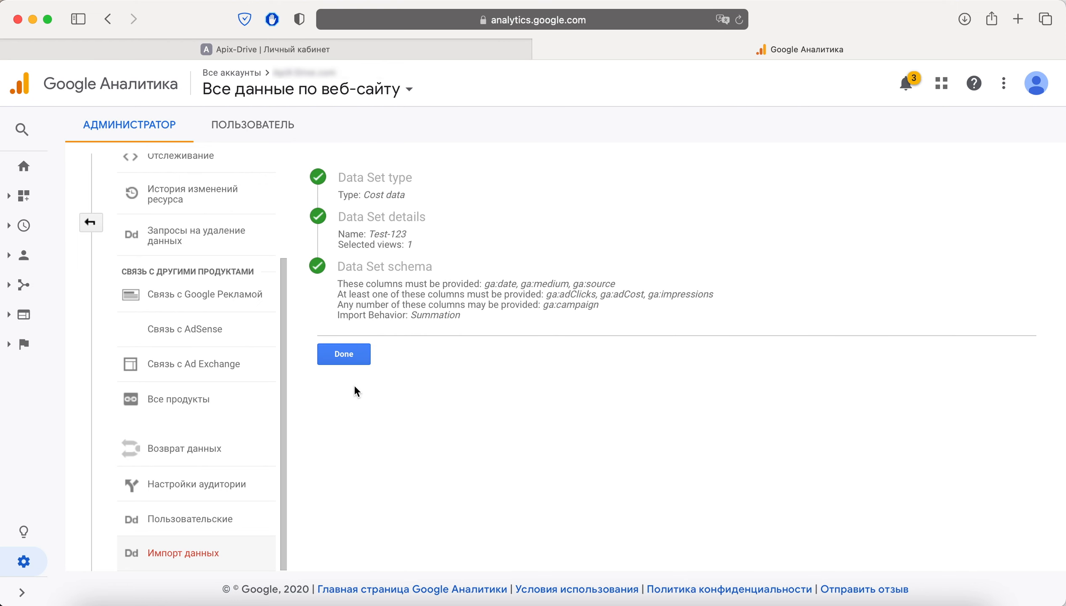
click(352, 363)
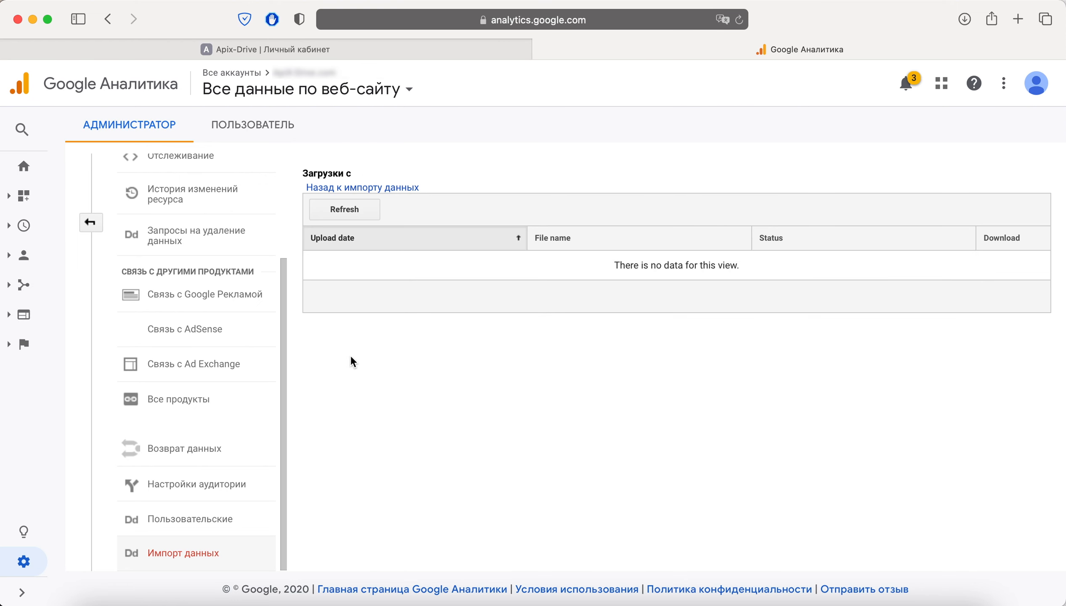
Check that Test-123 and ApiX-Drive_Импорт расходов appear in the data-set list, then return to ApiX-Drive.
click(381, 188)
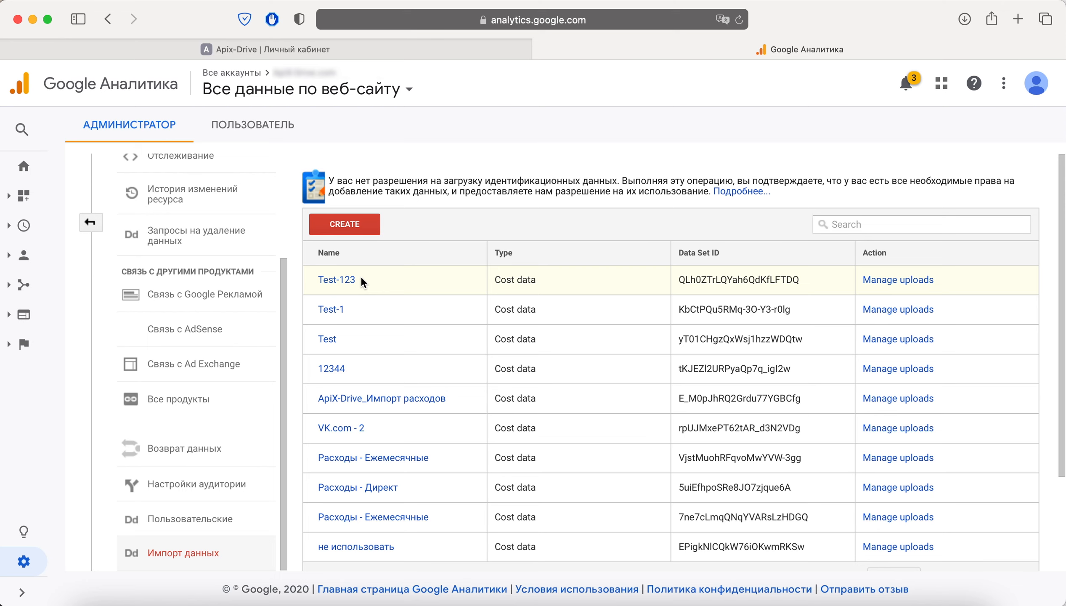
drag(360, 280, 315, 278)
click(315, 278)
drag(318, 398, 448, 404)
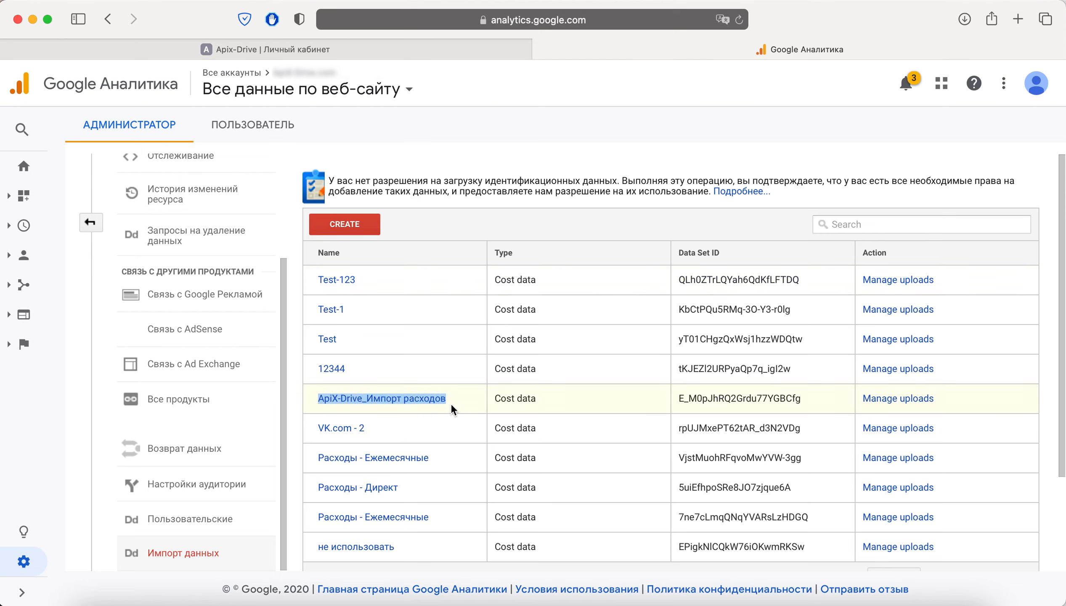
click(456, 402)
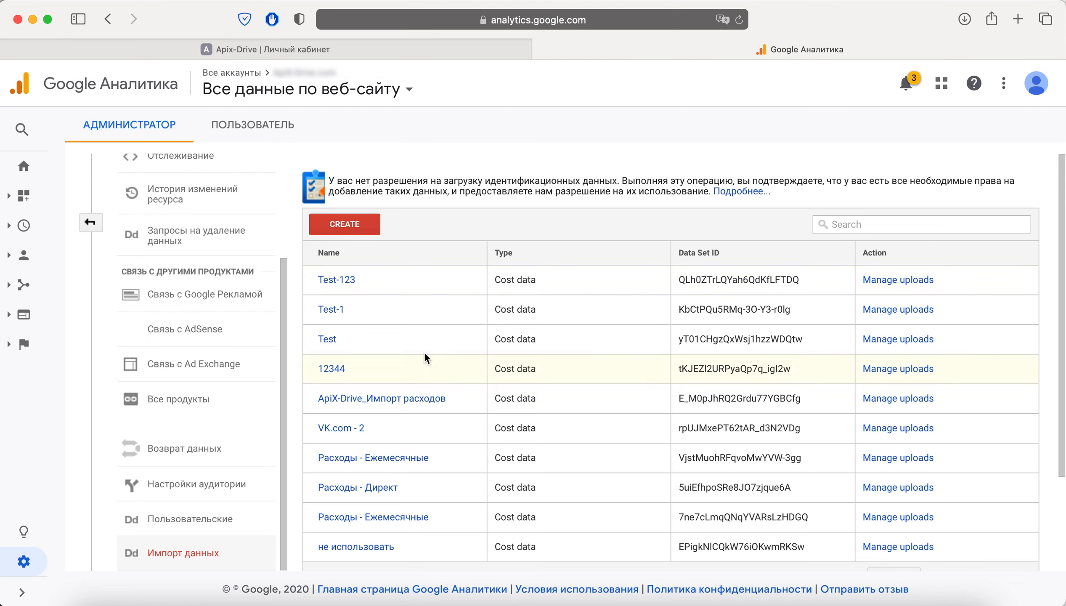
click(339, 50)
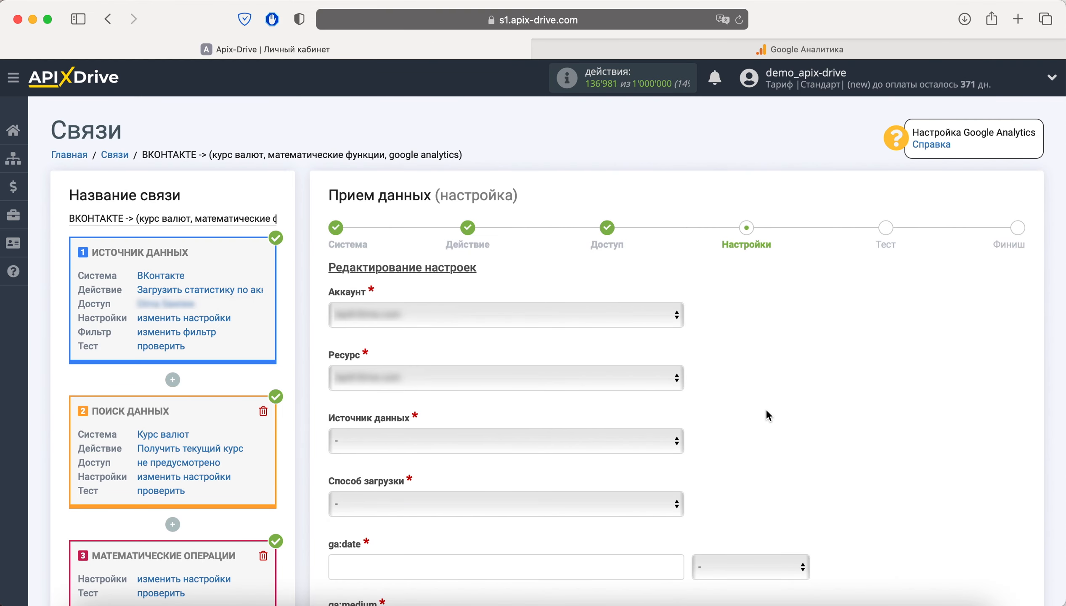
Choose ApiX-Drive_Импорт расходов as the data source and Суммирование as the upload method.
scroll(767, 411, down, 5)
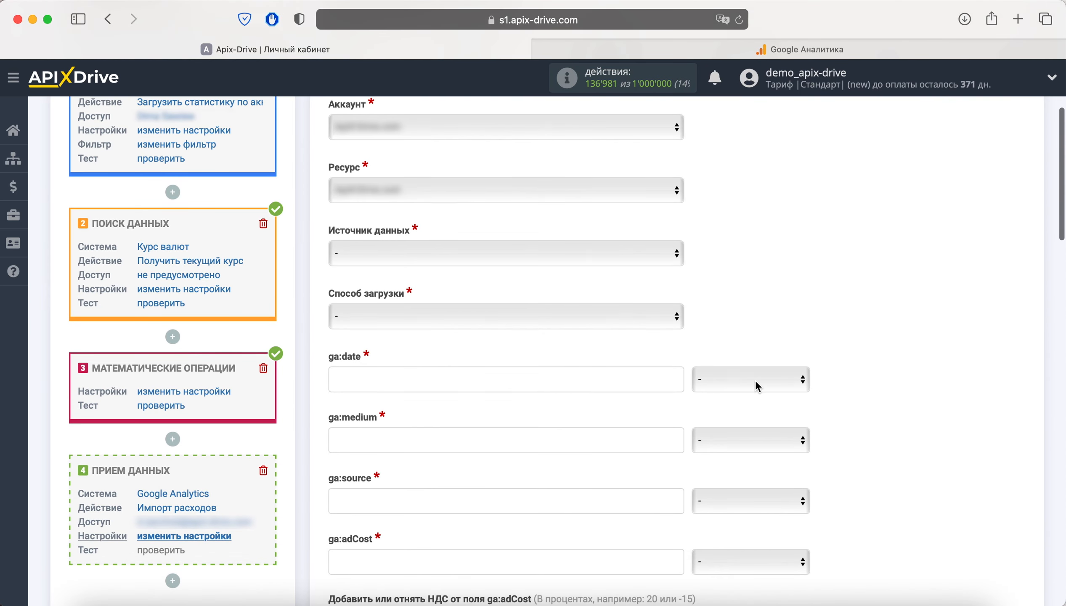
click(521, 254)
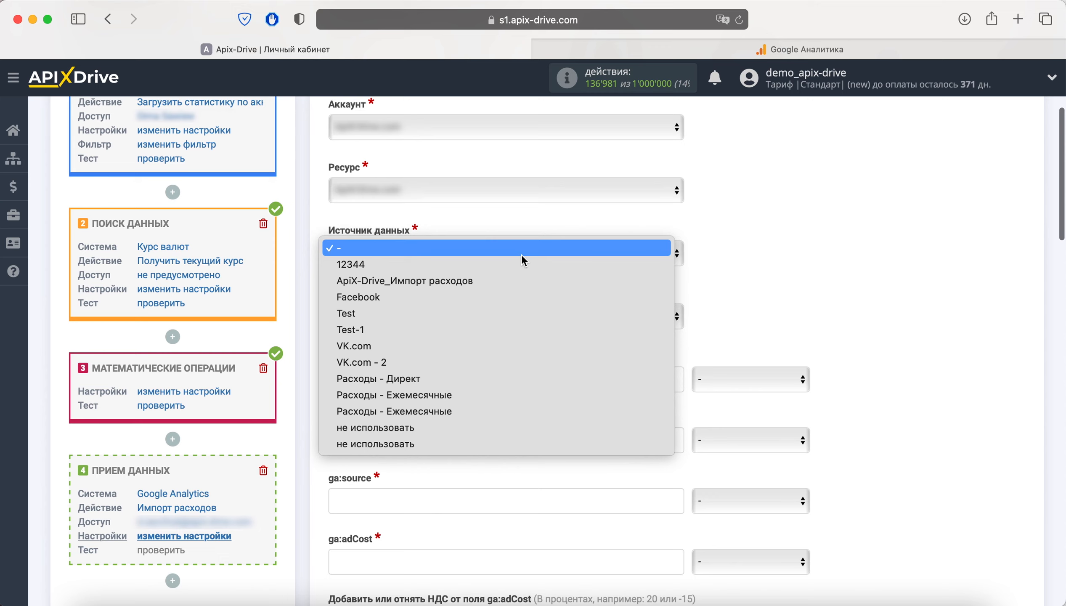
click(493, 285)
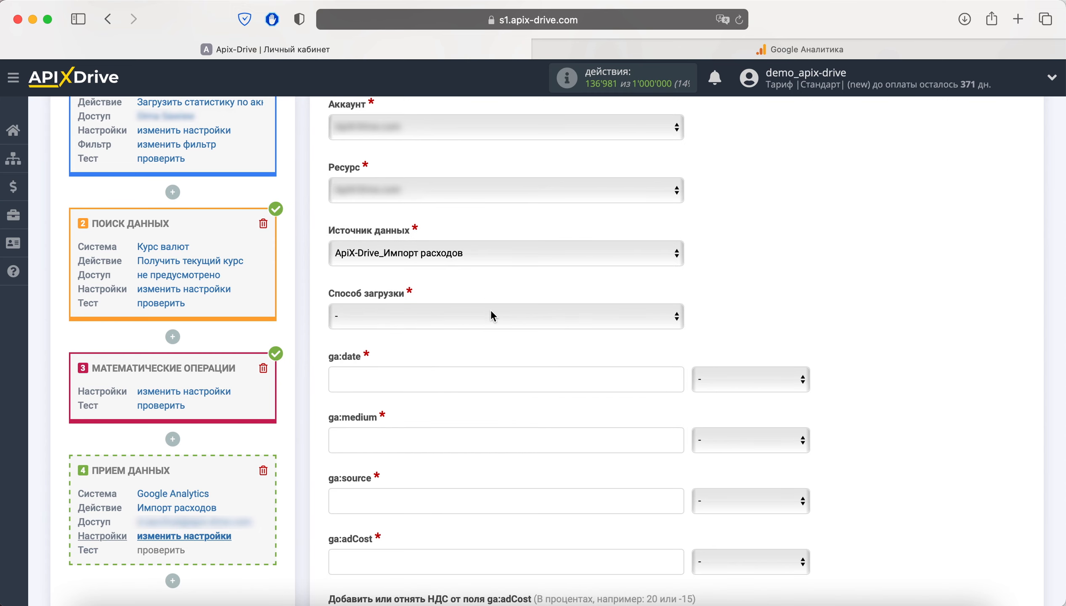
click(492, 315)
click(488, 327)
Map ga:date to the Дата field, and enter cpc for ga:medium and vkontakte for ga:source.
scroll(946, 261, down, 5)
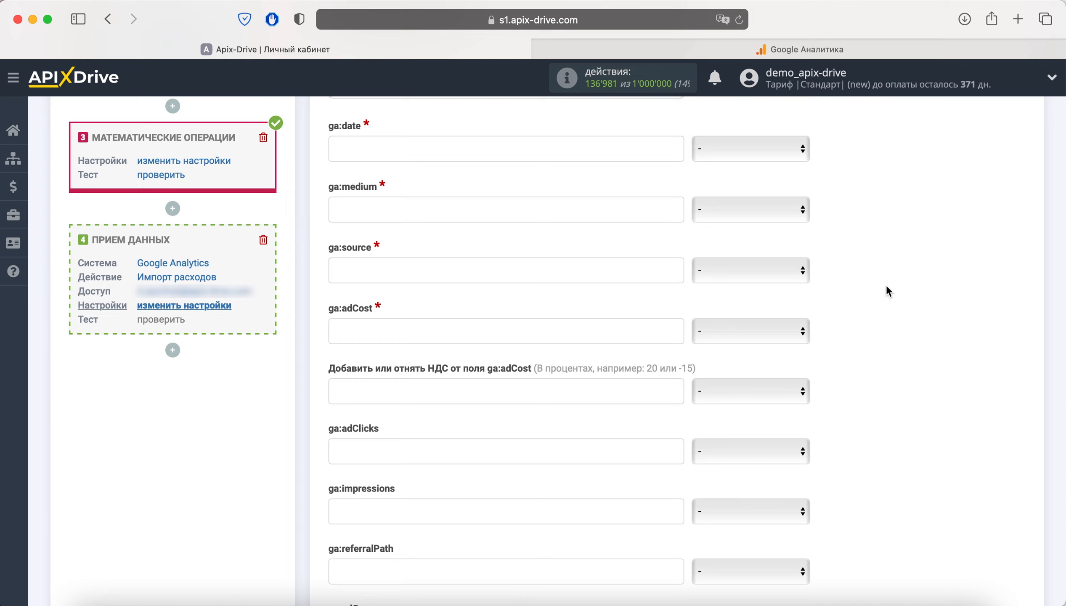
click(779, 151)
click(764, 176)
click(529, 211)
text(cpc)
click(489, 268)
text(vkontakt)
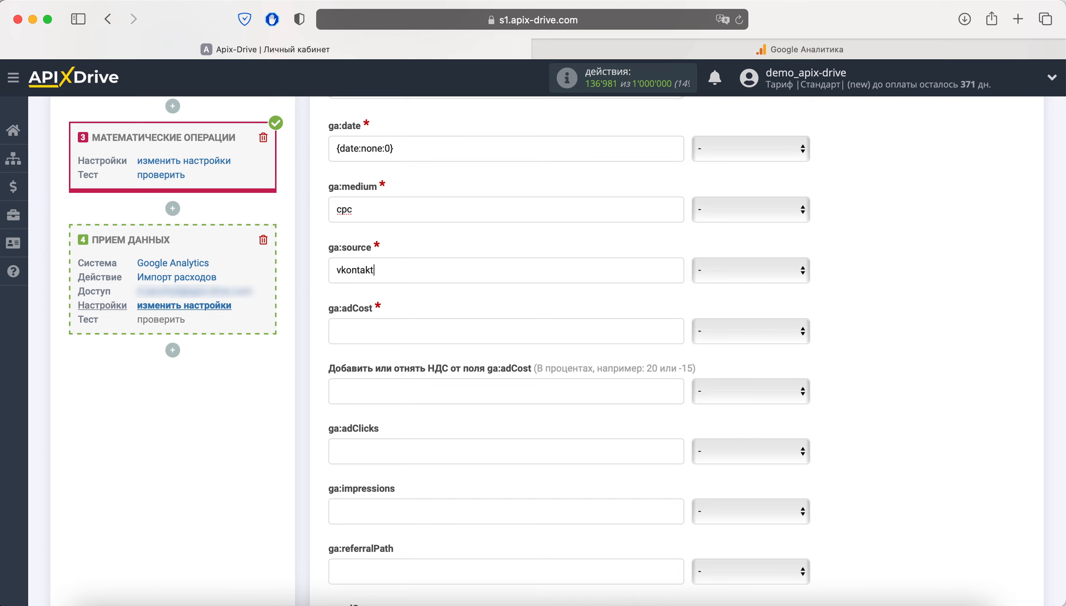
text(e)
click(449, 329)
Map ga:adCost to Результат расчета and ga:impressions to Показы, then proceed to the test preview.
scroll(449, 330, down, 5)
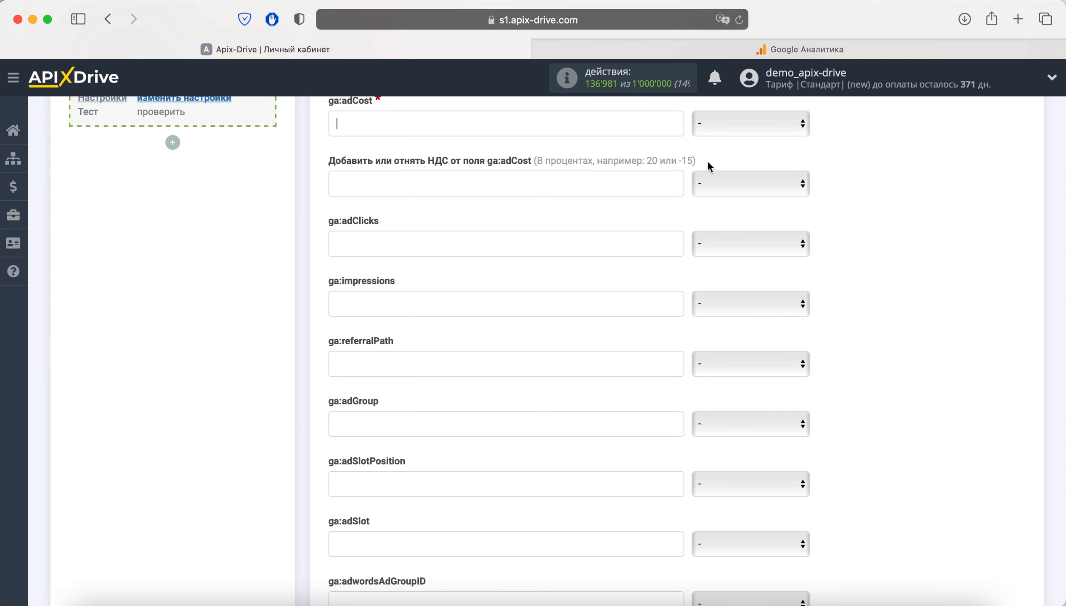
click(739, 129)
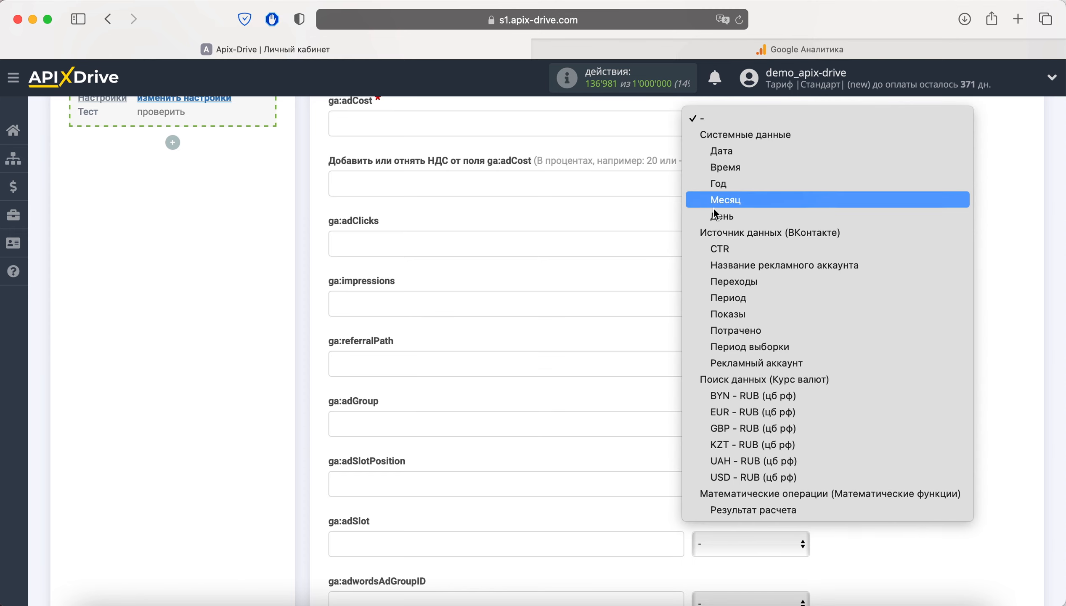
click(799, 508)
click(749, 310)
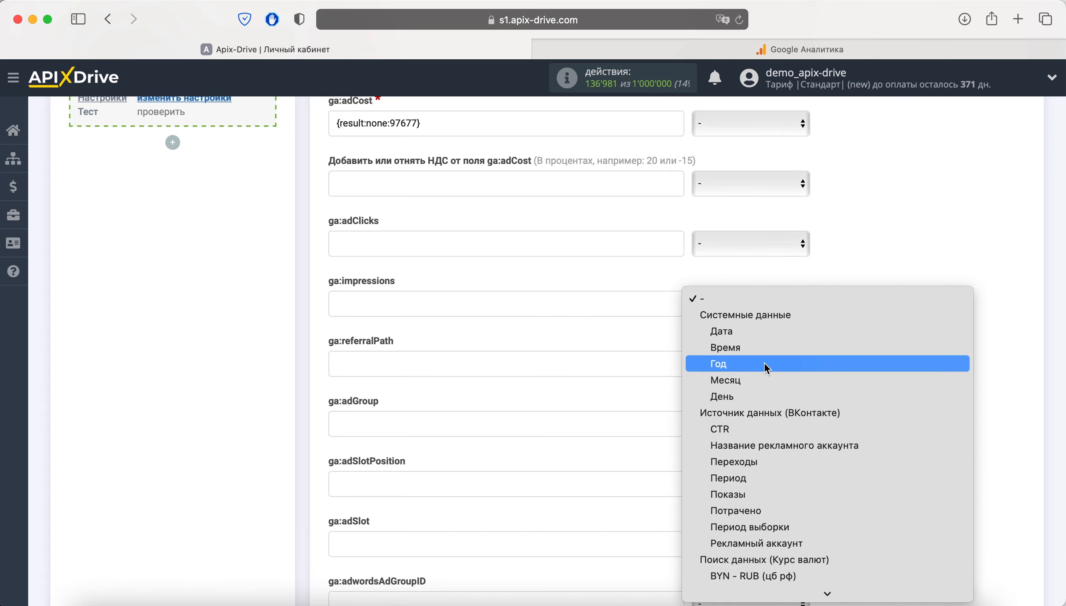
click(760, 493)
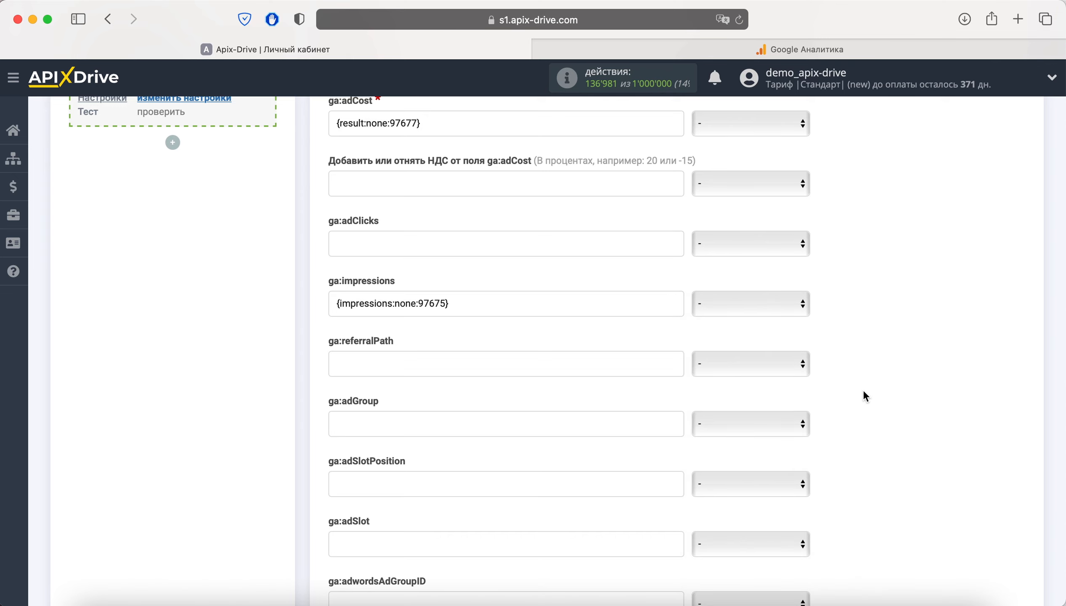
scroll(864, 391, down, 10)
scroll(861, 385, down, 10)
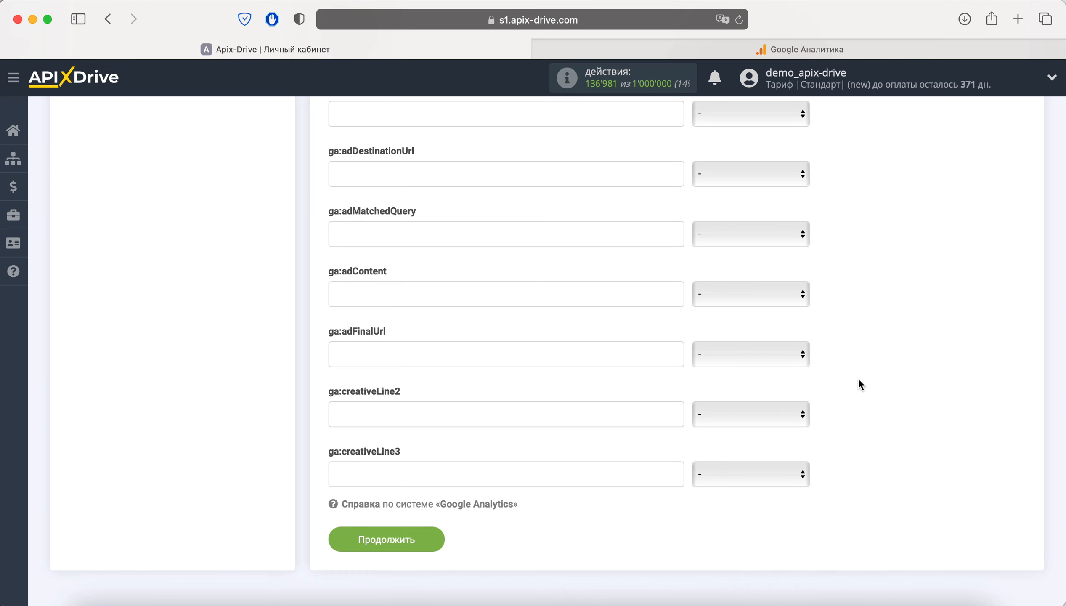
click(420, 539)
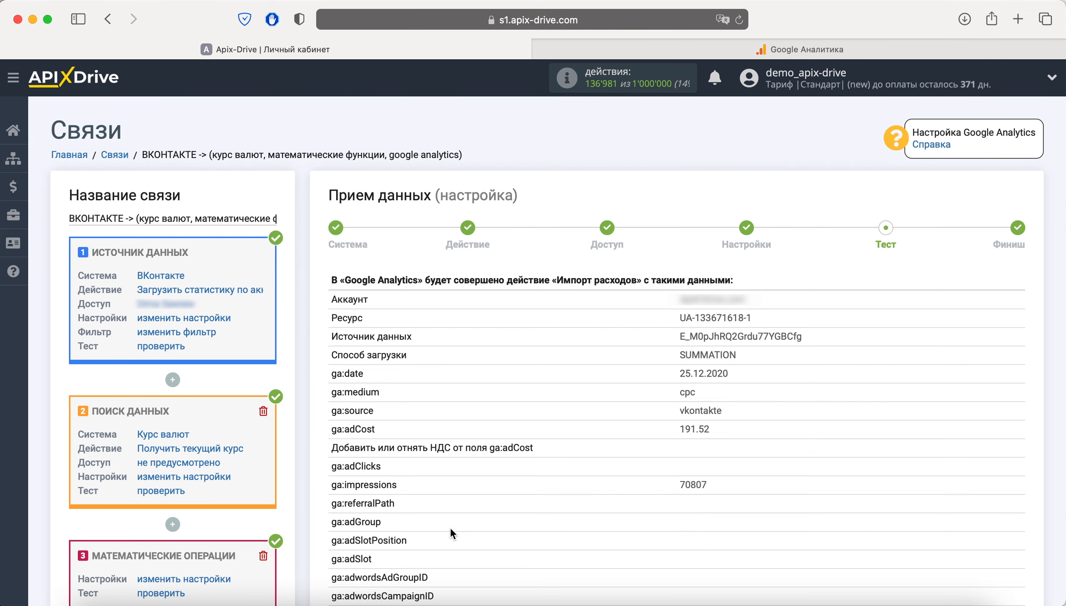
Send the test cost data to Google Analytics and switch to its Источники трафика reports.
scroll(450, 529, down, 10)
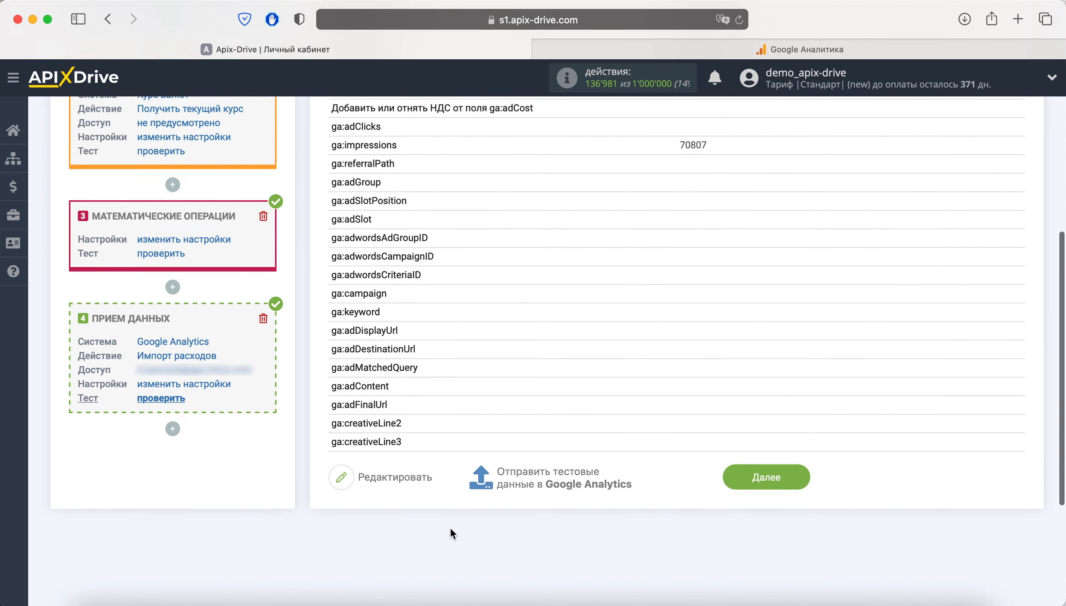
click(510, 365)
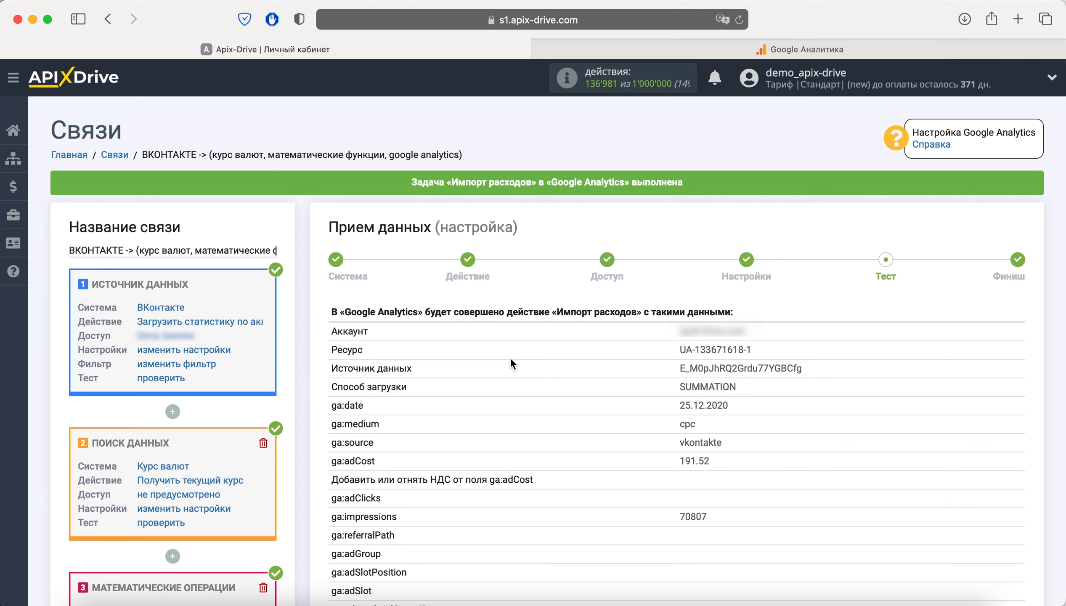
click(652, 53)
click(20, 282)
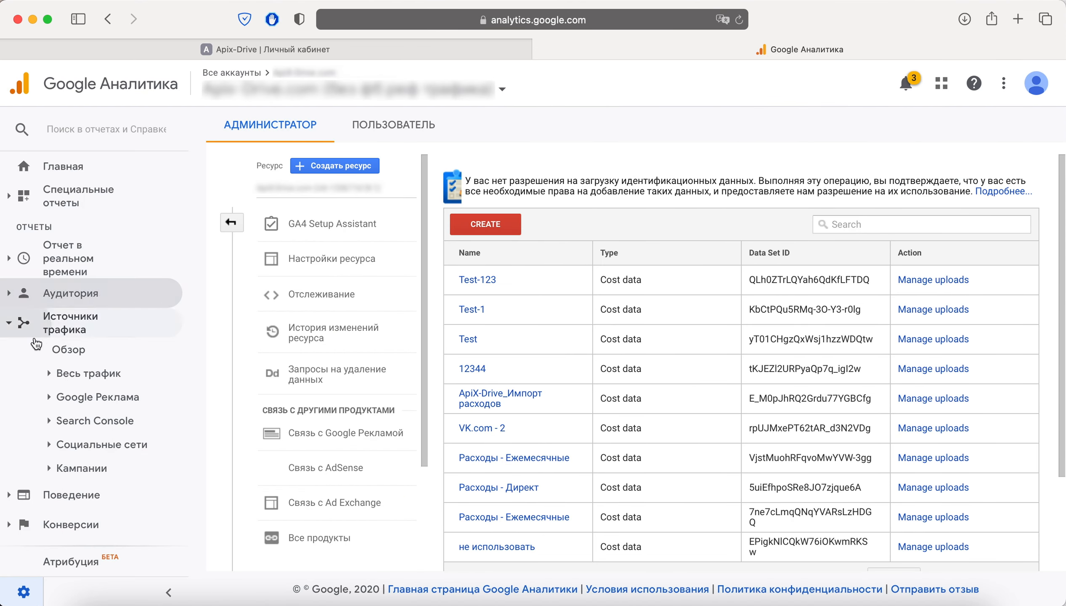
Open the Кампании > Анализ расходов report to see vkontakte / cpc at 191,52 $, then return to ApiX-Drive.
click(80, 467)
scroll(123, 438, down, 3)
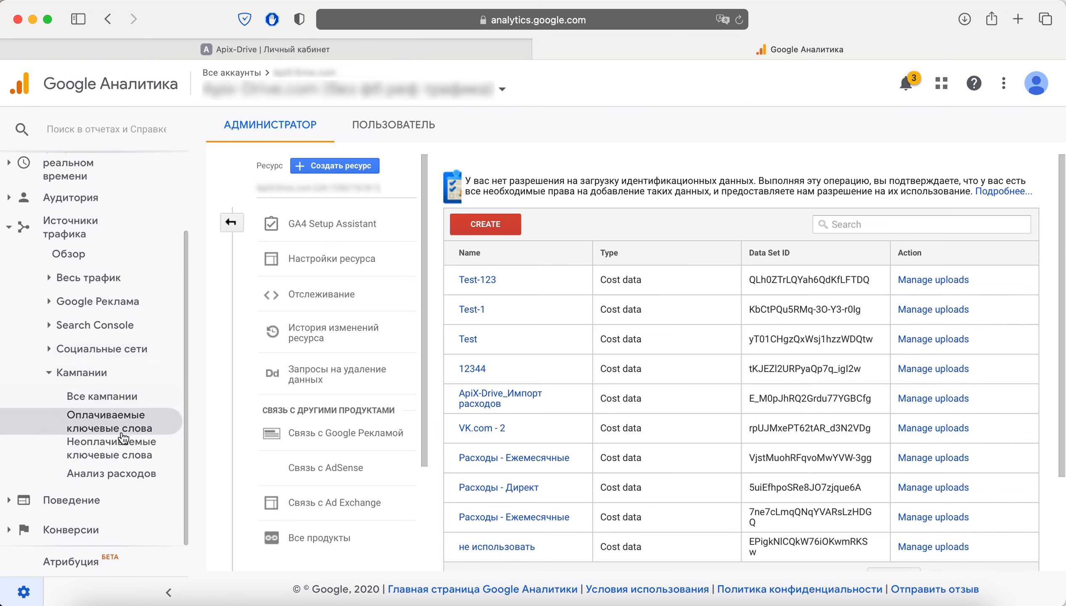
click(117, 475)
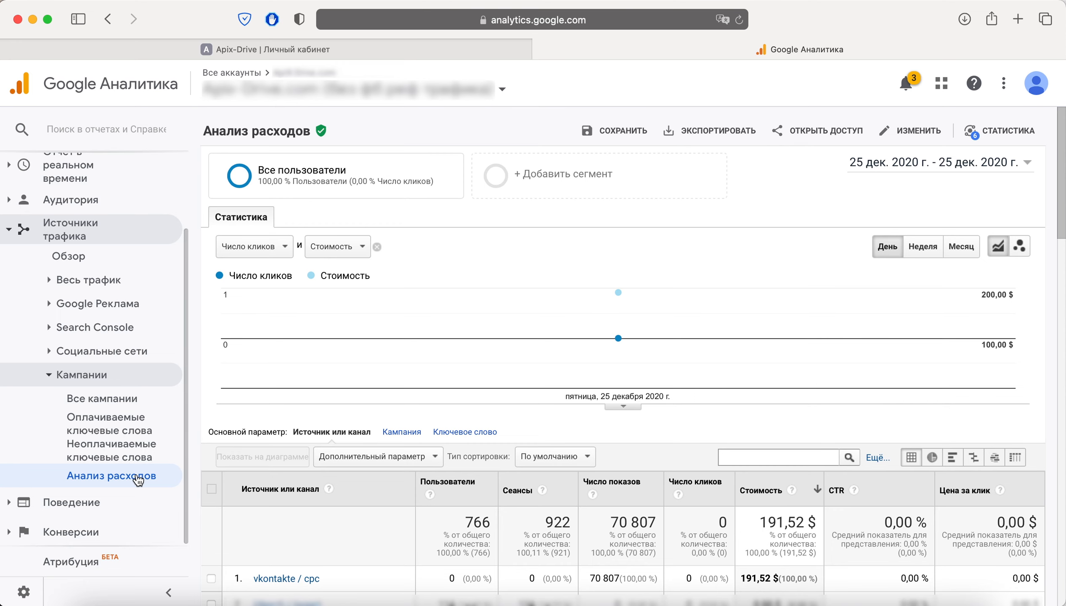
click(246, 51)
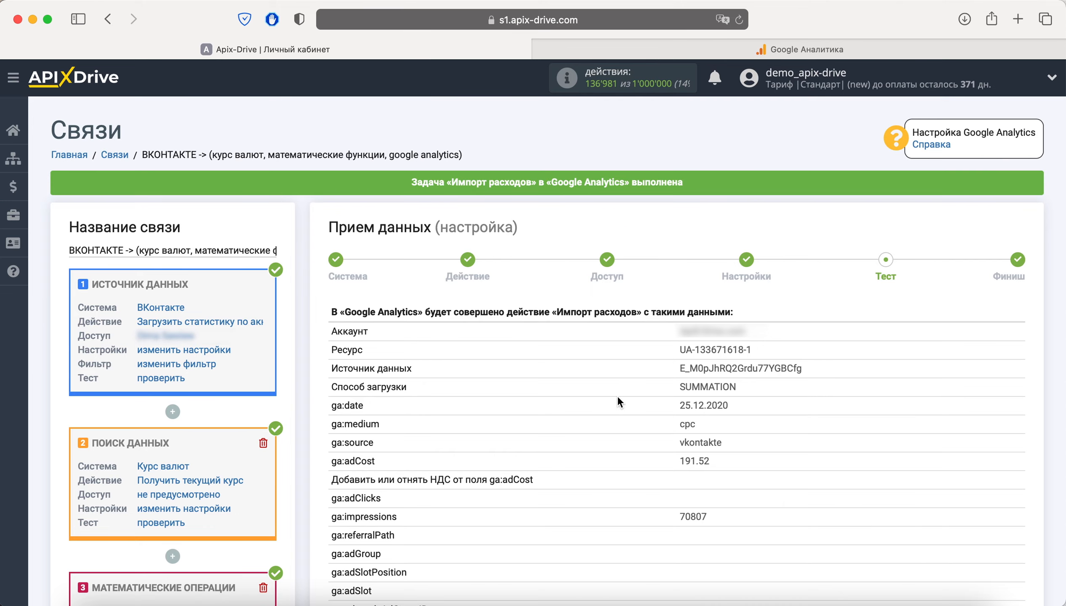
Complete the receiver setup and enable auto-update for the ВКОНТАКТЕ → Google Analytics connection.
scroll(617, 396, down, 15)
click(757, 278)
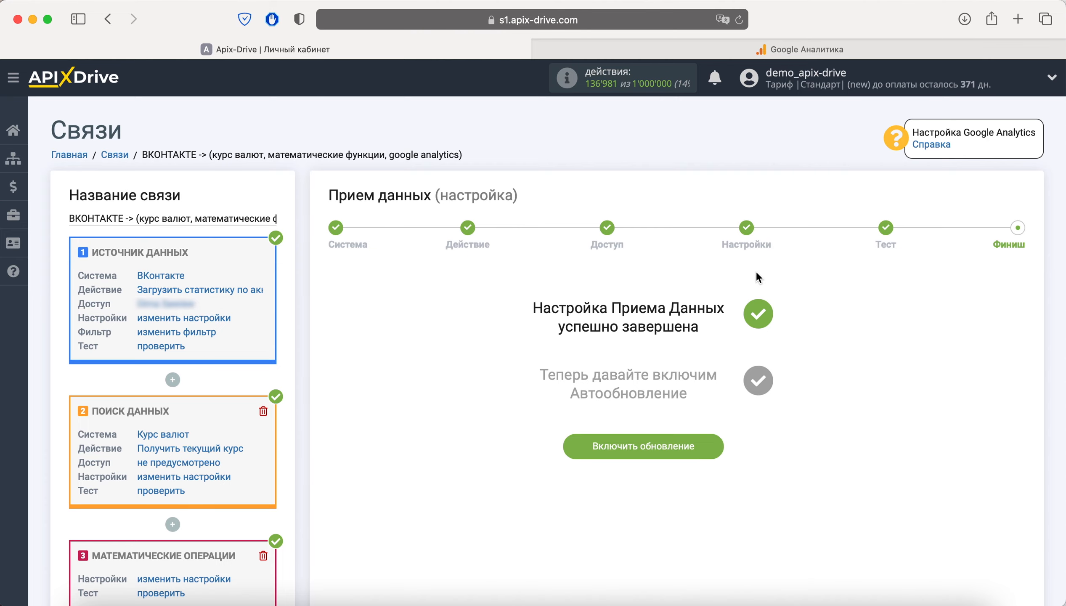
click(684, 443)
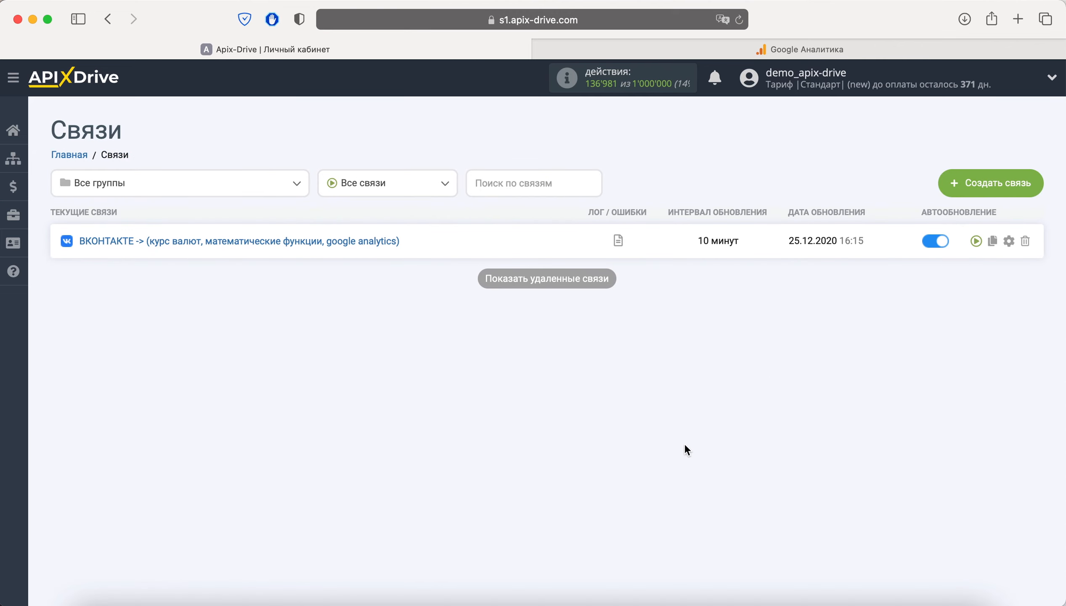
Set the connection's Интервал обновления to 1 день and save the settings.
click(1009, 240)
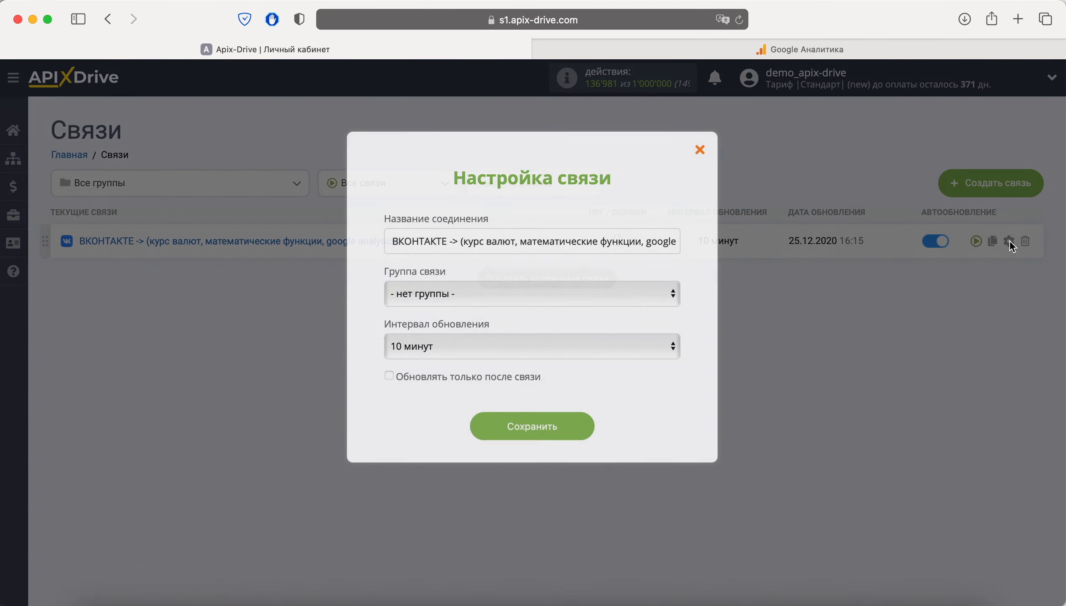
click(621, 345)
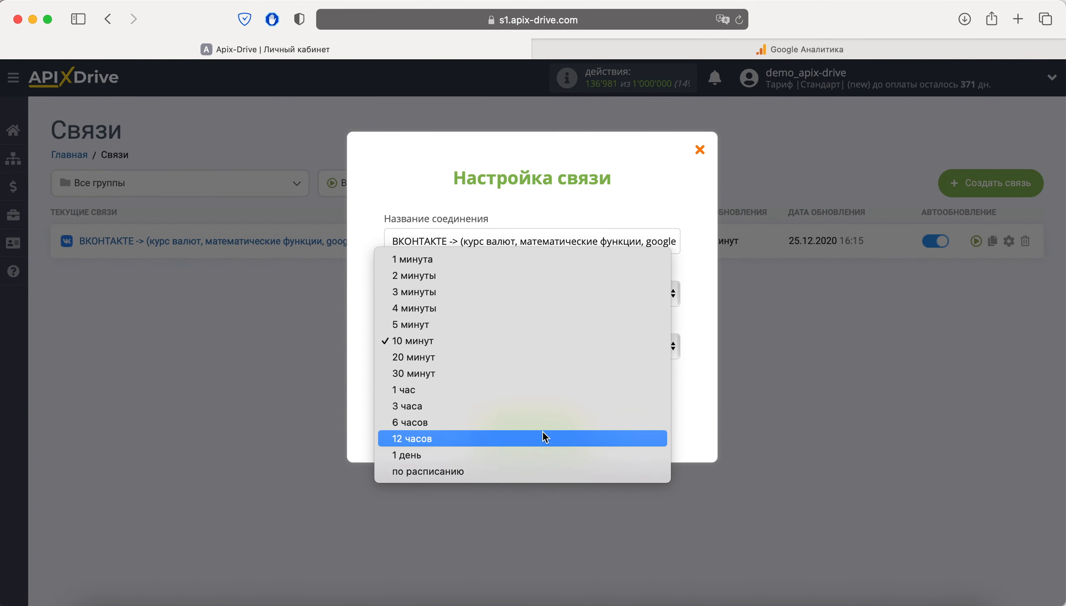
click(533, 455)
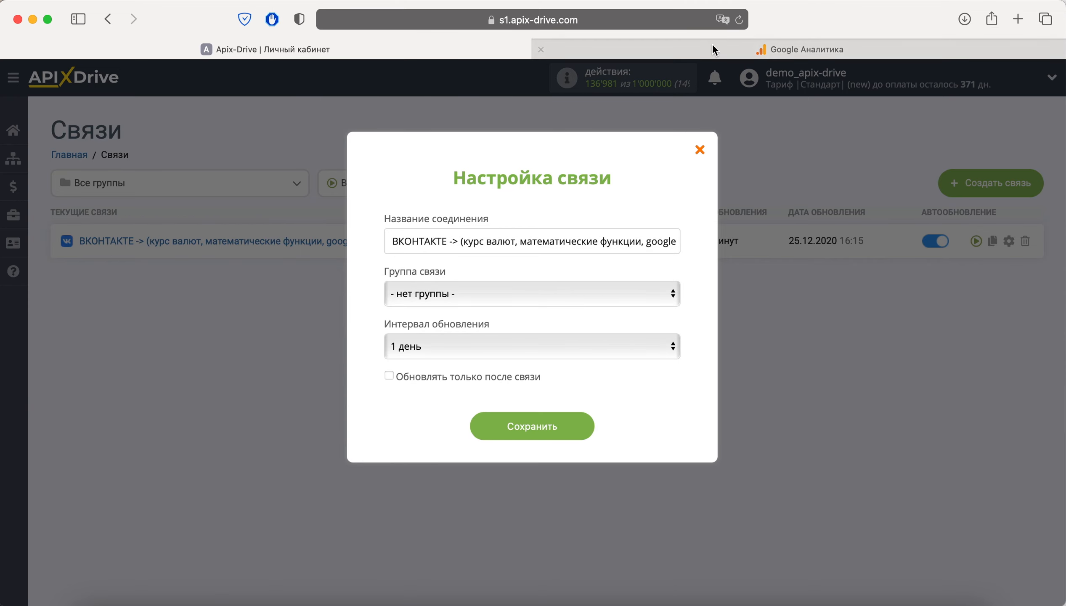
click(738, 20)
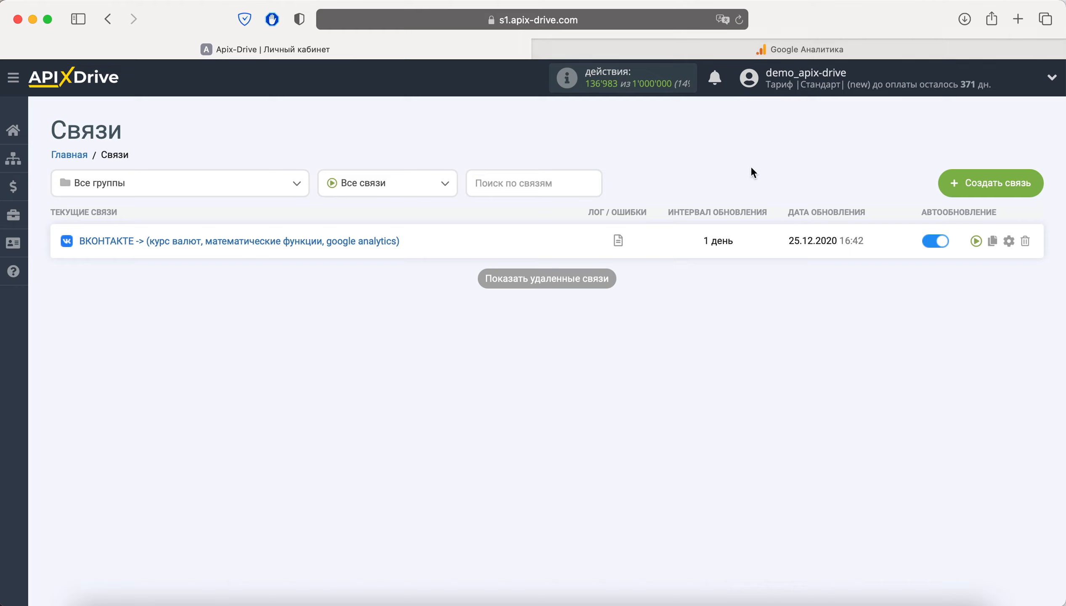